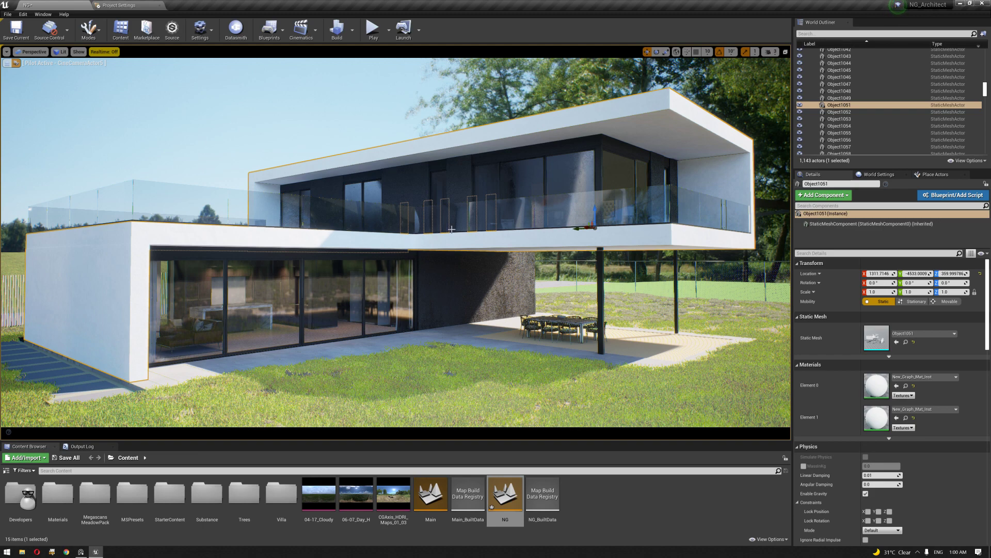
Stop piloting the cinematic camera, turn on realtime rendering, and inspect the villa's glazed facade and terrace up close.
{"action": "middle_click_drag", "start_coordinate": [326, 144], "coordinate": [332, 152]}
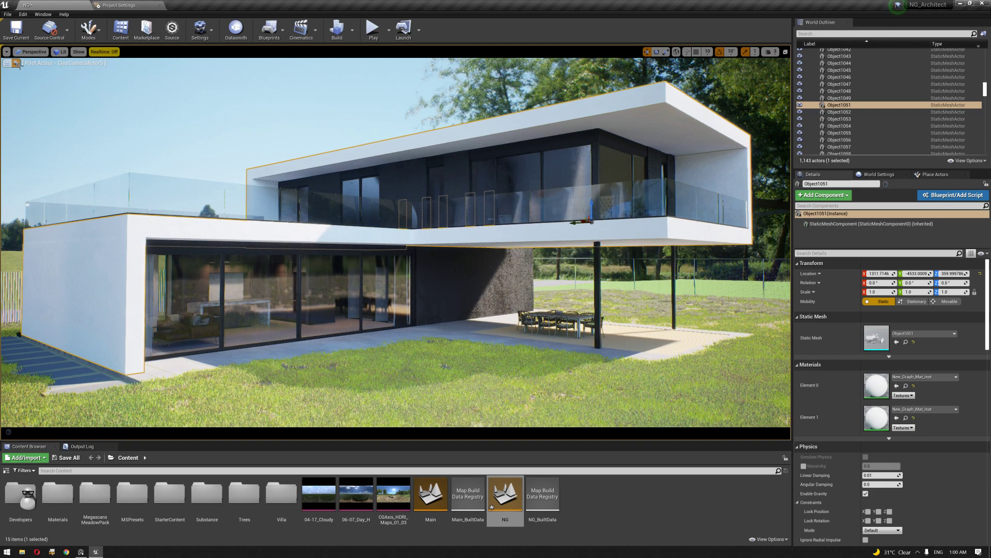
{"action": "left_click", "coordinate": [18, 63]}
{"action": "key", "text": "w"}
{"action": "right_click_drag", "start_coordinate": [395, 243], "coordinate": [343, 273]}
{"action": "right_click_drag", "start_coordinate": [325, 144], "coordinate": [326, 144]}
{"action": "right_click_drag", "start_coordinate": [370, 209], "coordinate": [370, 209]}
{"action": "key", "text": "ctrl+r"}
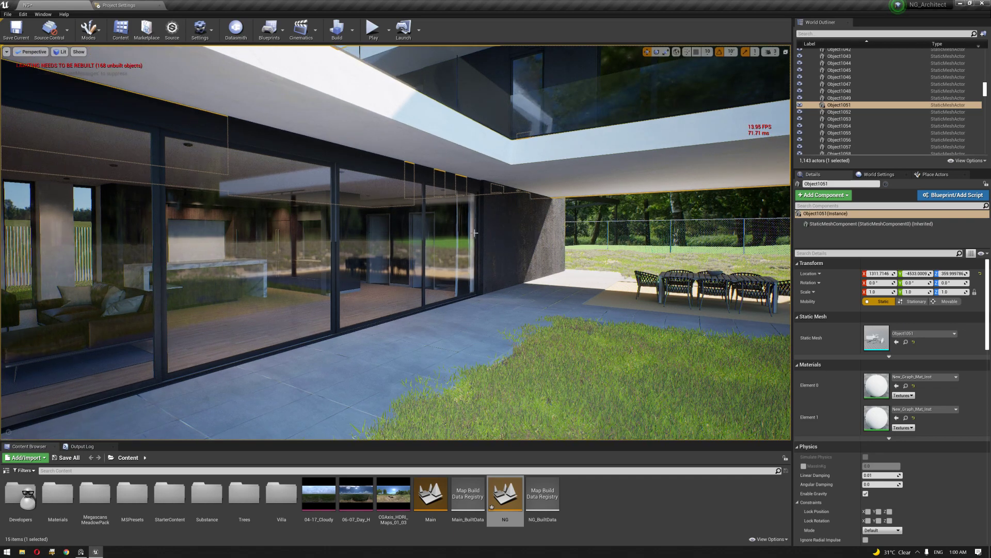
{"action": "right_click_drag", "start_coordinate": [475, 233], "coordinate": [475, 233]}
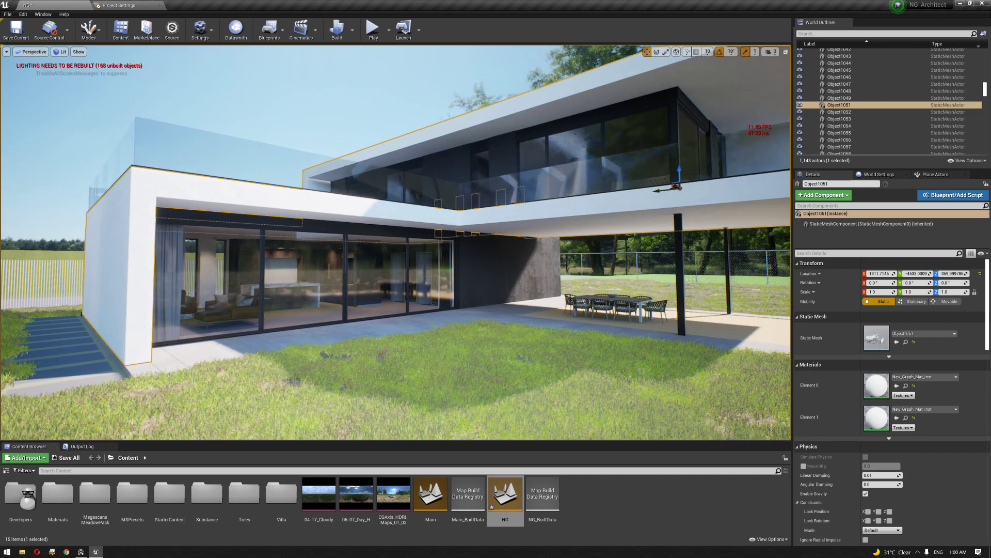
{"action": "right_click_drag", "start_coordinate": [469, 232], "coordinate": [470, 233]}
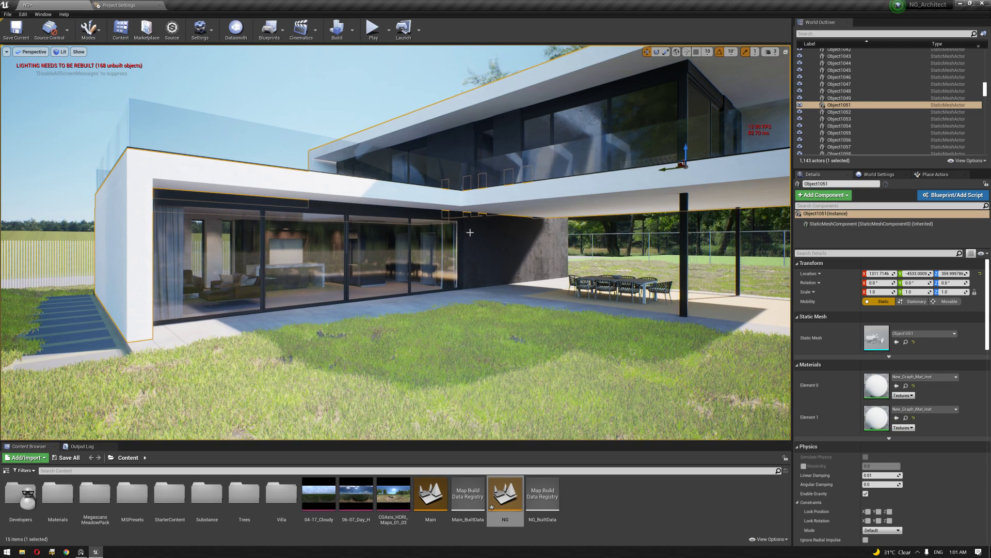
{"action": "right_click_drag", "start_coordinate": [470, 232], "coordinate": [470, 232]}
{"action": "right_click_drag", "start_coordinate": [466, 283], "coordinate": [456, 293]}
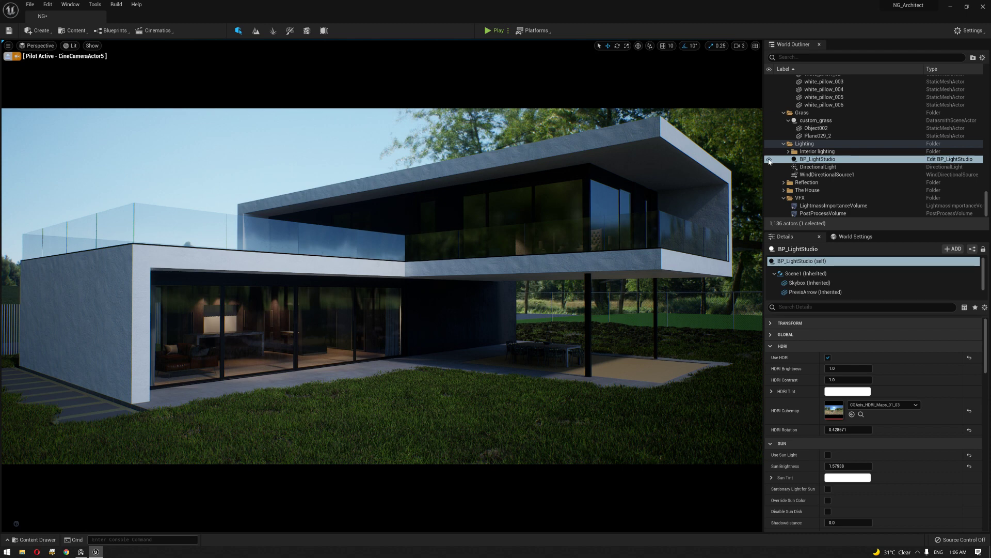
Hide BP_LightStudio, the Interior lighting folder and DirectionalLight, and show only DirectionalLight again.
{"action": "left_click", "coordinate": [767, 161]}
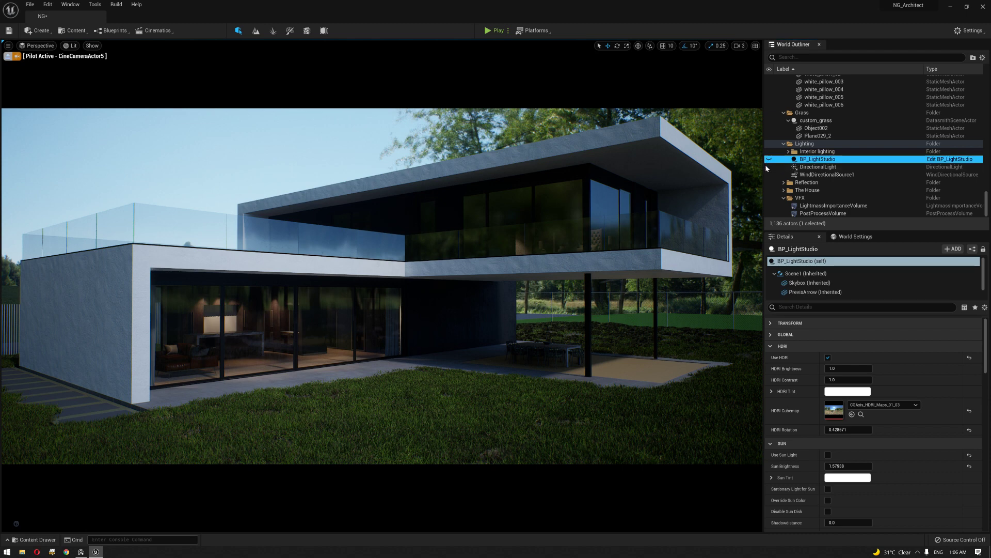
{"action": "left_click", "coordinate": [768, 159]}
{"action": "left_click", "coordinate": [769, 168]}
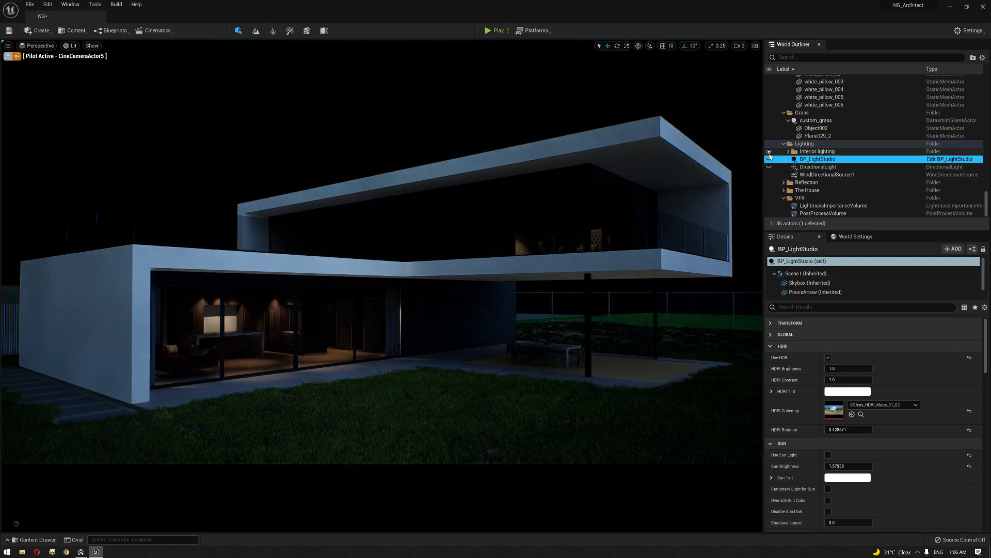
{"action": "left_click", "coordinate": [769, 152]}
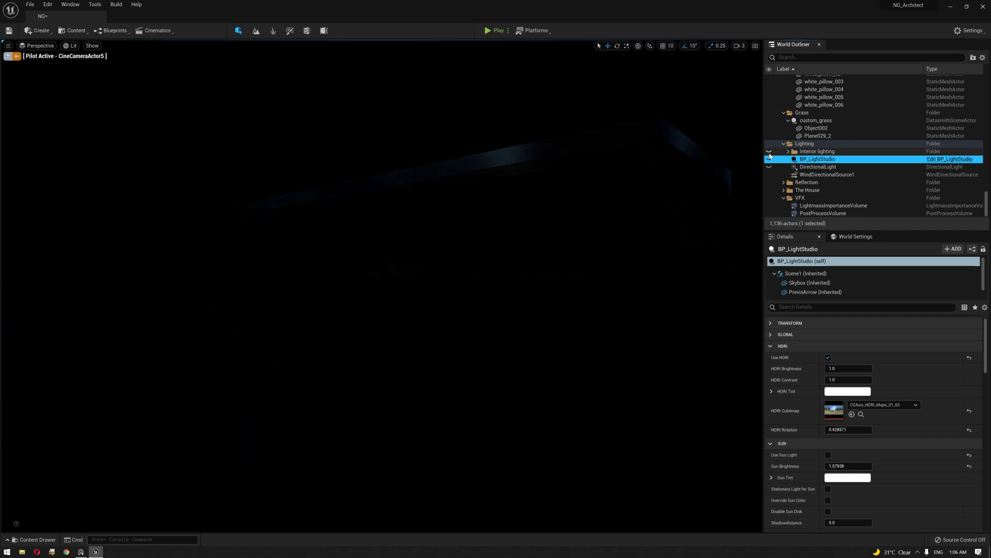
{"action": "left_click", "coordinate": [769, 158]}
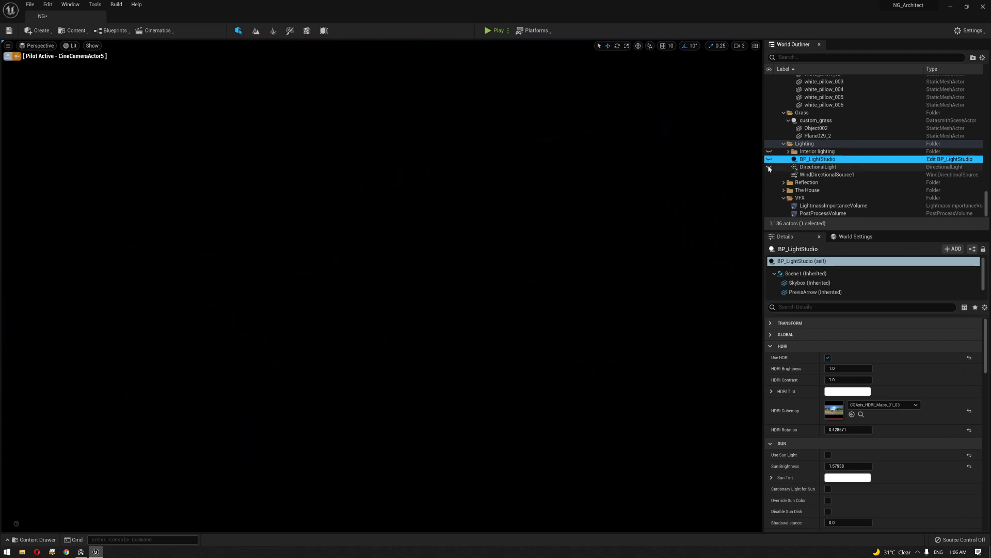
{"action": "left_click", "coordinate": [769, 167]}
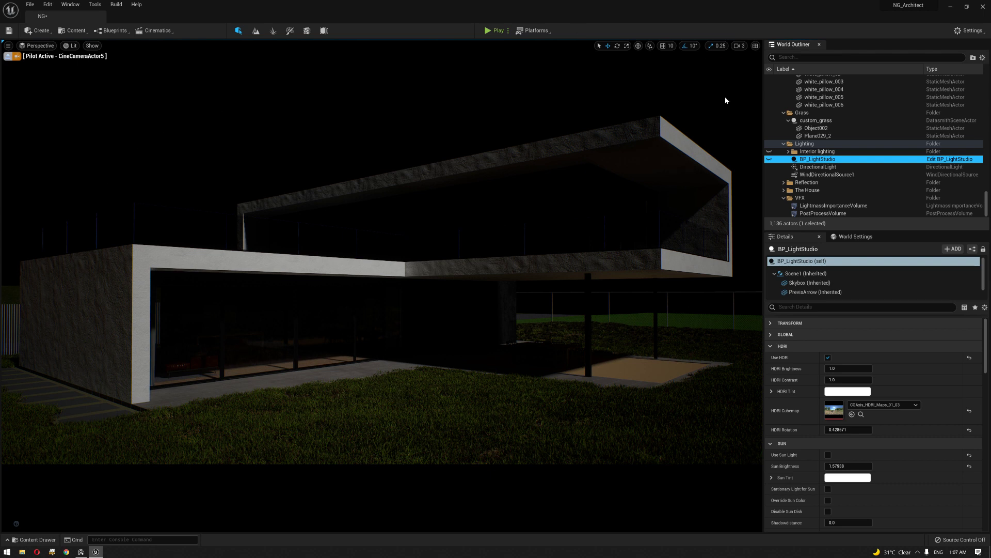
{"action": "left_click", "coordinate": [250, 171]}
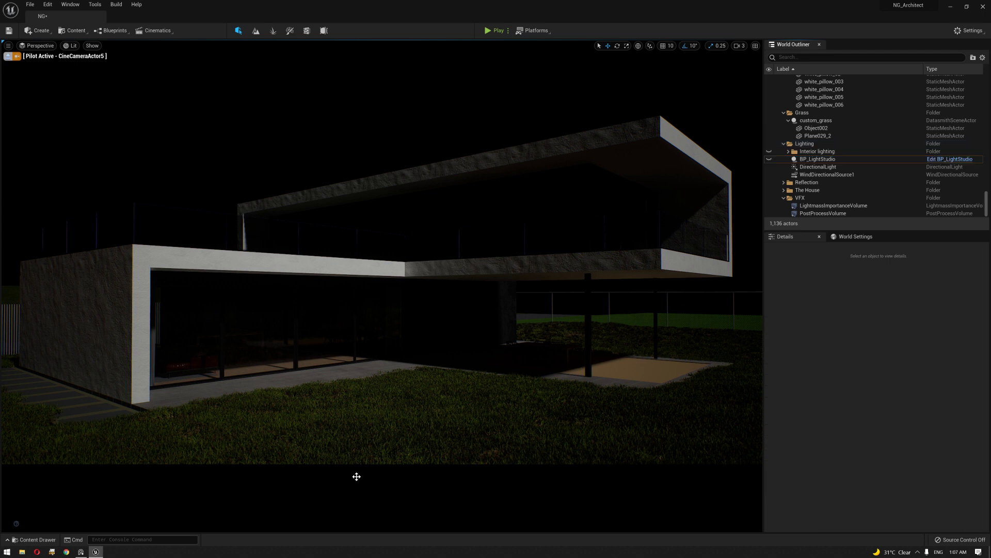
Open the Content Drawer, check its thumbnail size options, and slightly reduce the drawer's height.
{"action": "key", "text": "ctrl+space"}
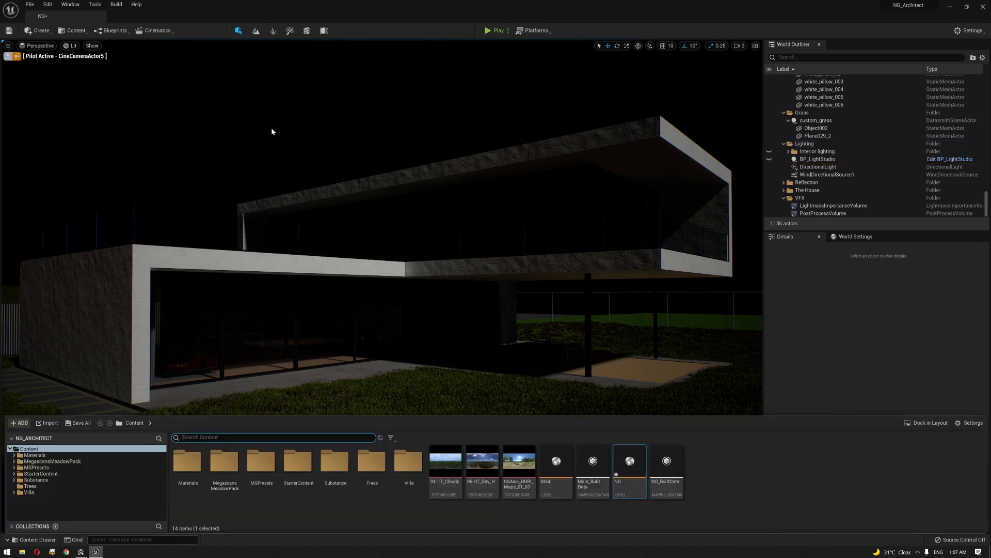
{"action": "left_click", "coordinate": [705, 444]}
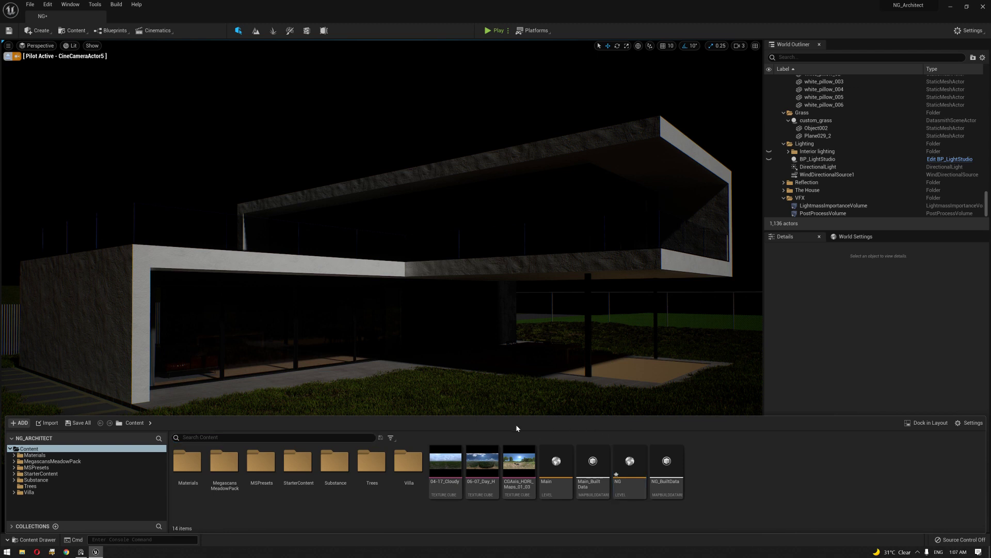
{"action": "left_click", "coordinate": [973, 423]}
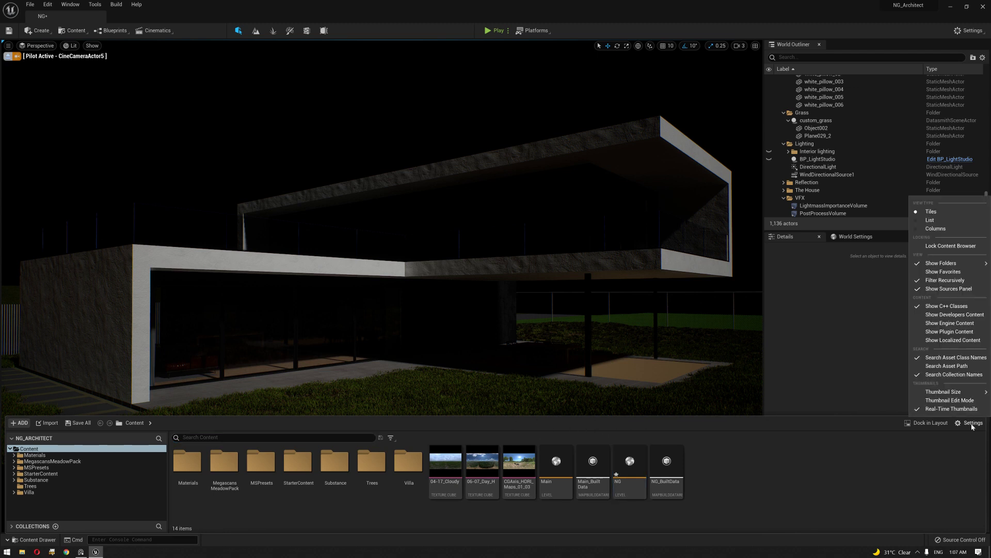
{"action": "mouse_move", "coordinate": [963, 393]}
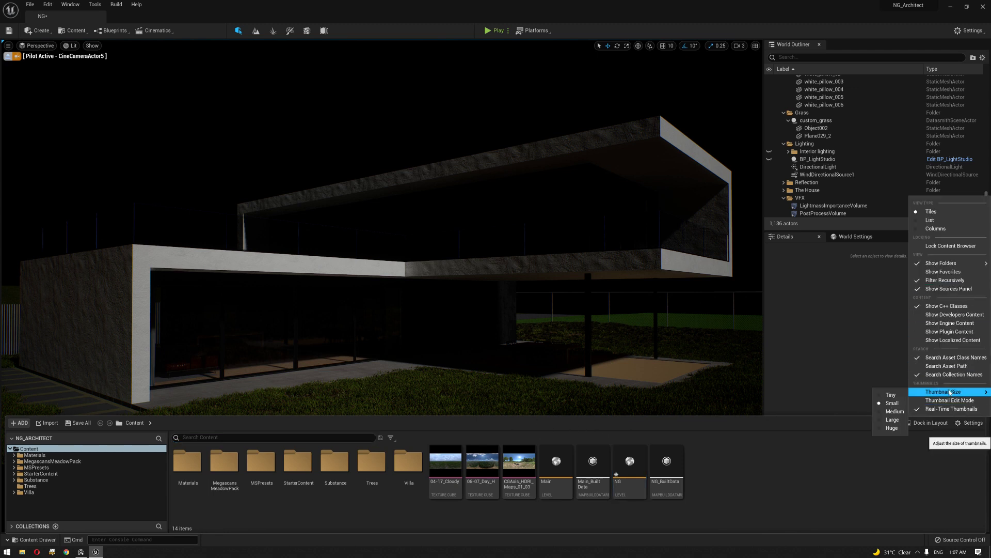
{"action": "mouse_move", "coordinate": [731, 415]}
{"action": "left_mouse_down"}
{"action": "mouse_move", "coordinate": [738, 398]}
{"action": "mouse_move", "coordinate": [739, 427]}
{"action": "left_mouse_up"}
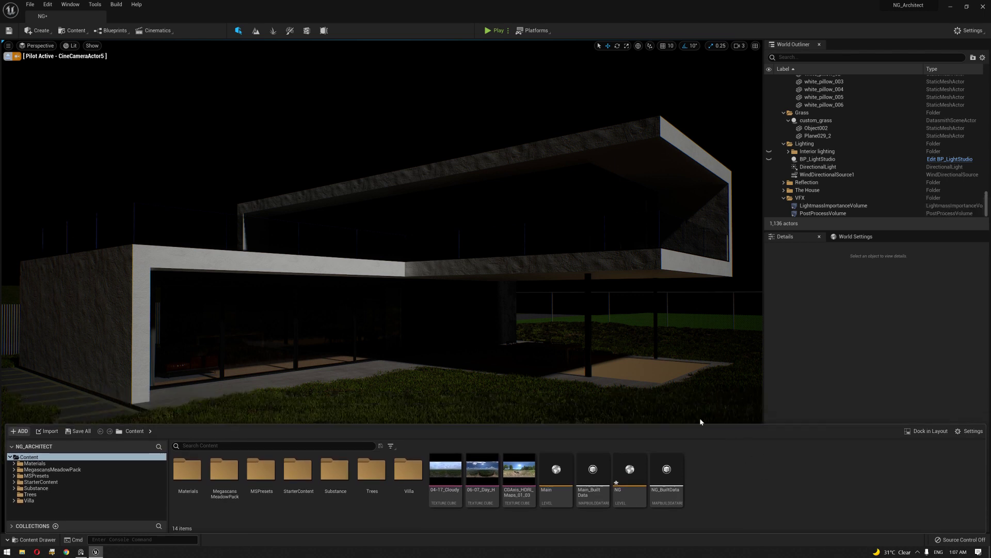
{"action": "left_click", "coordinate": [379, 117]}
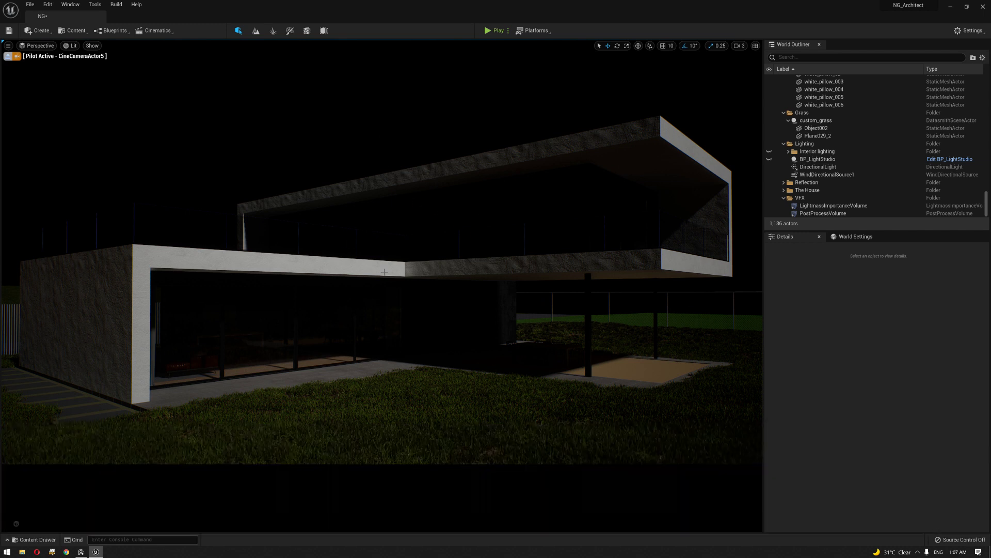
Stop piloting CineCameraActor5 and hide the InstancedFoliageActor grass around the villa.
{"action": "left_click", "coordinate": [422, 387]}
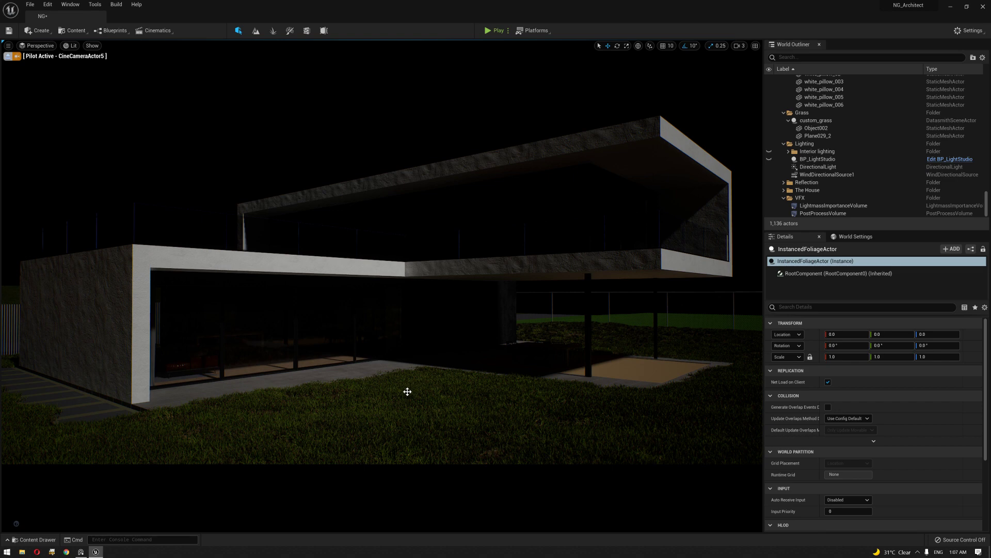
{"action": "left_click", "coordinate": [8, 57]}
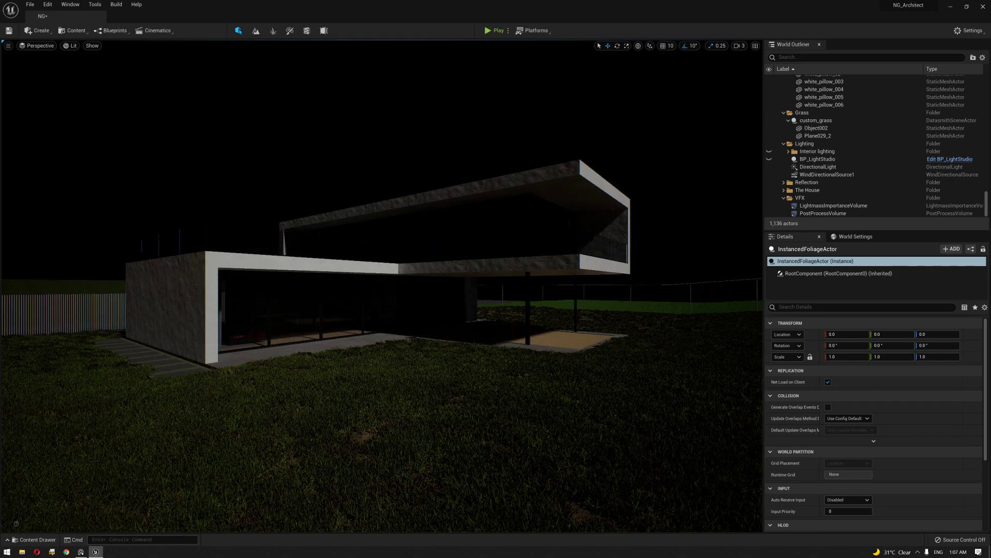
{"action": "left_click", "coordinate": [413, 378]}
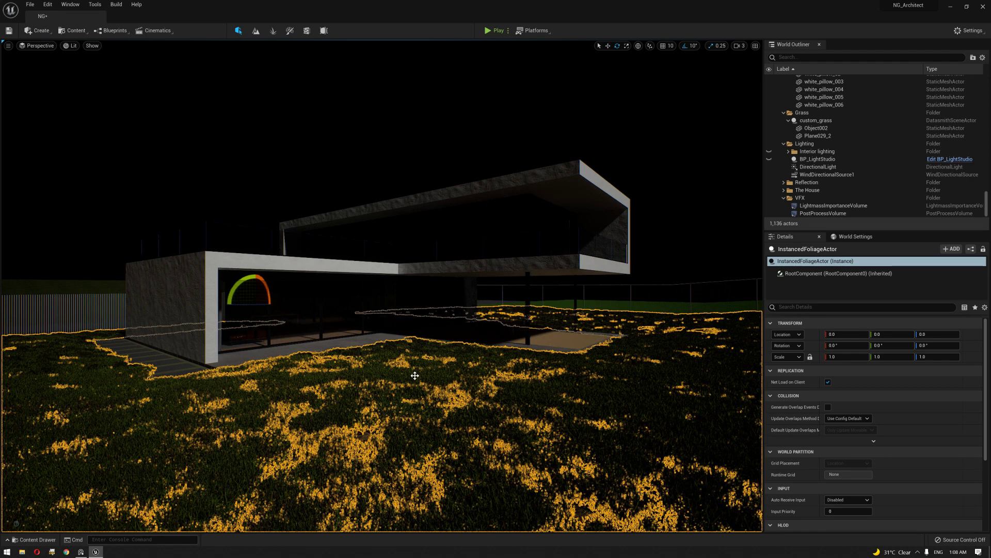
{"action": "key", "text": "Delete"}
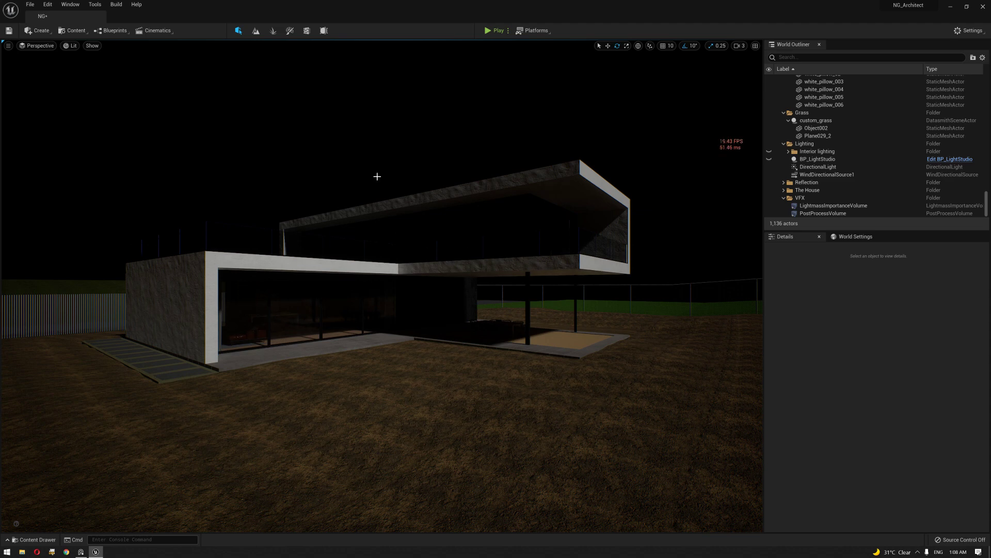
Search the project settings for lumen and check the global illumination, reflection and software ray tracing methods.
{"action": "right_click_drag", "start_coordinate": [382, 285], "coordinate": [405, 319]}
{"action": "key", "text": "w"}
{"action": "key", "text": "w"}
{"action": "right_click_drag", "start_coordinate": [271, 169], "coordinate": [292, 177]}
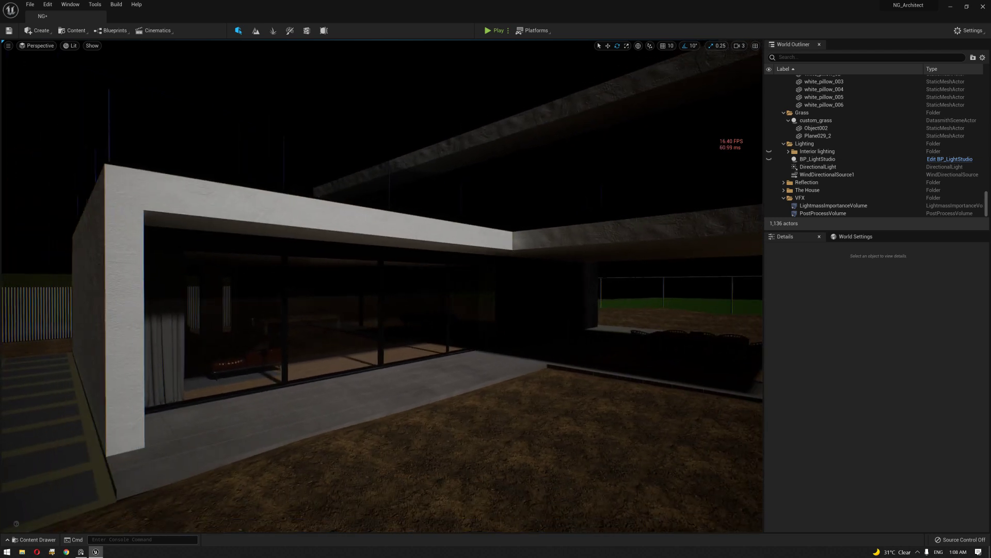
{"action": "left_click", "coordinate": [41, 6]}
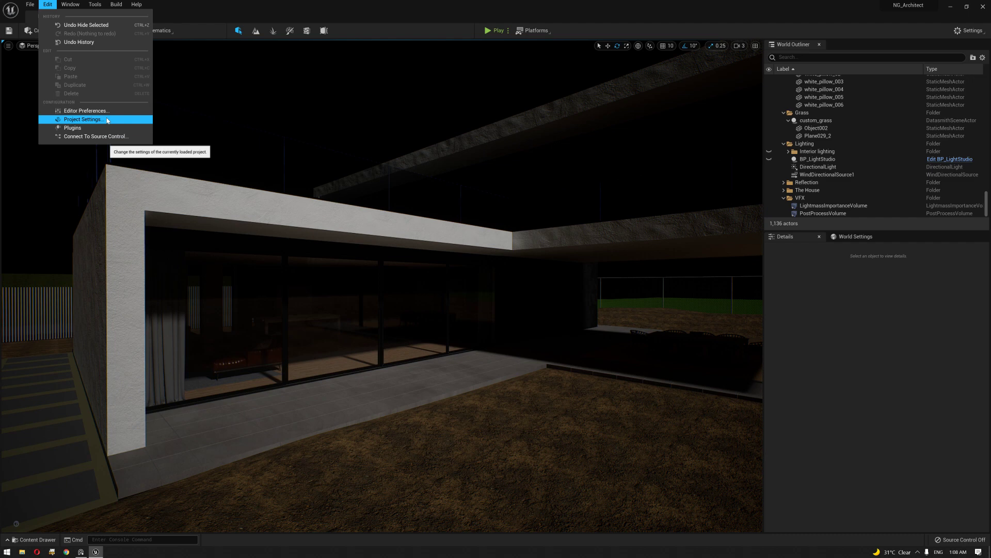
{"action": "left_click", "coordinate": [83, 120]}
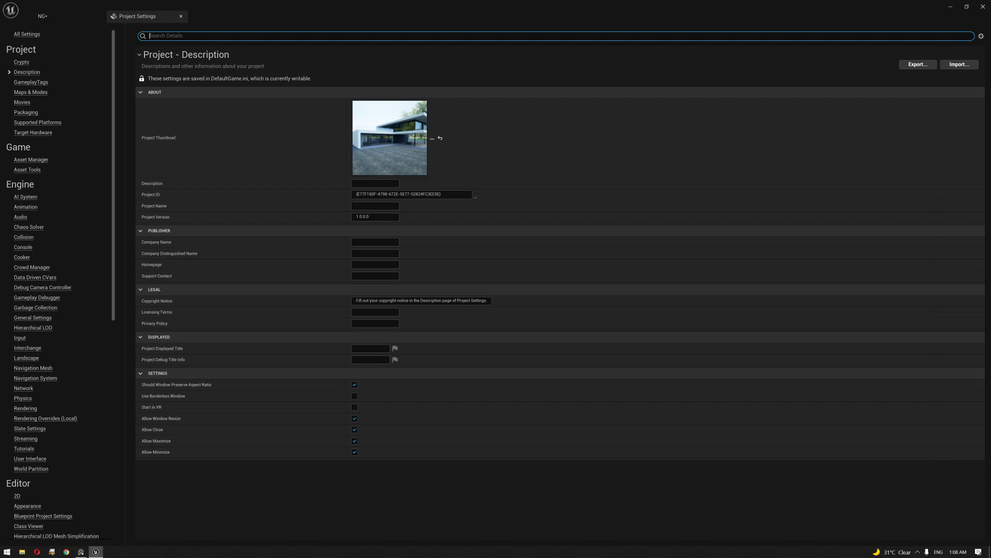
{"action": "type", "text": "lumen"}
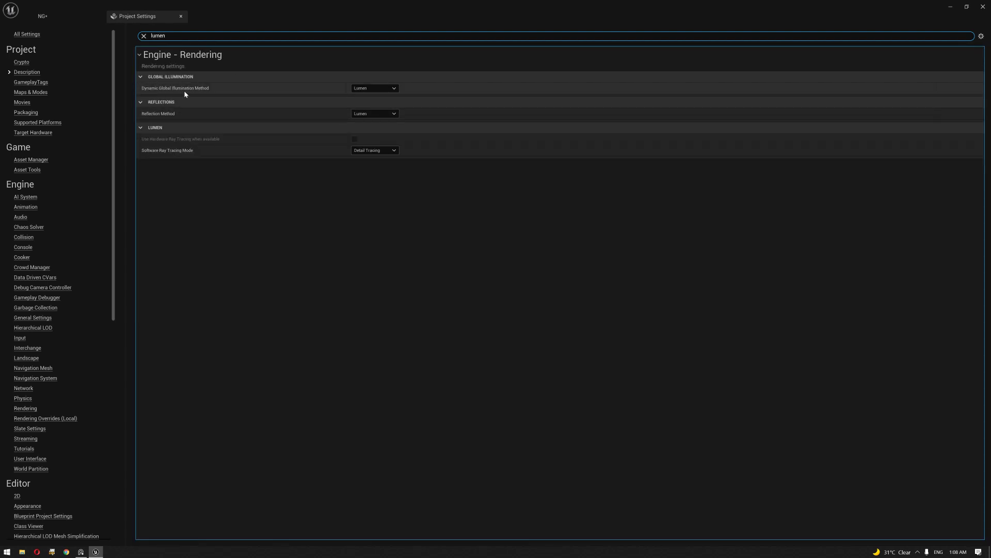
{"action": "left_click", "coordinate": [372, 88]}
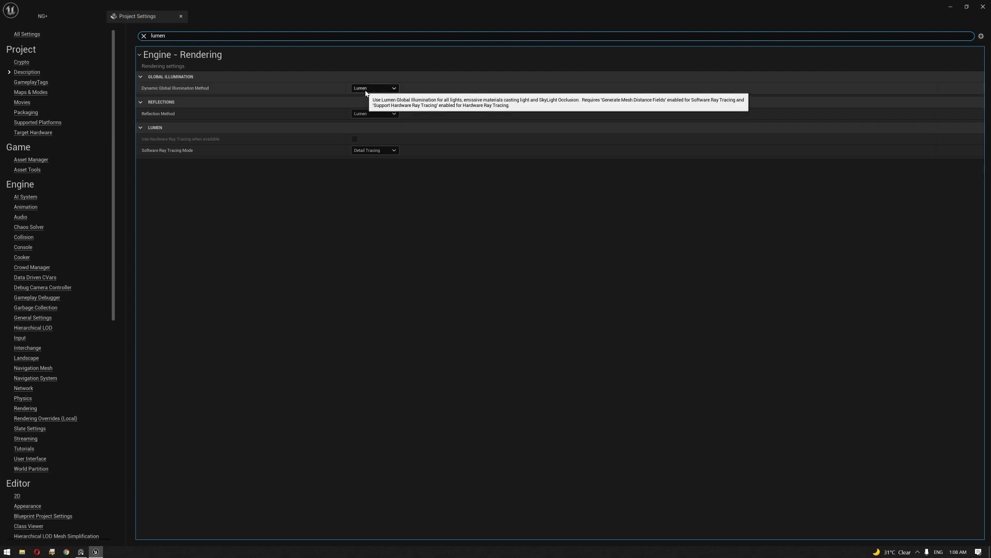
{"action": "left_click", "coordinate": [371, 90]}
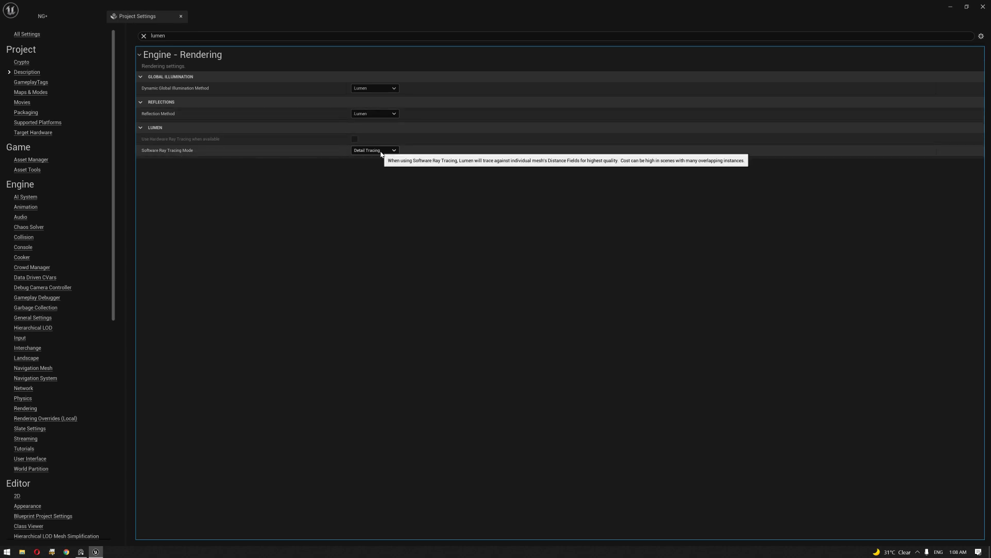
{"action": "left_click", "coordinate": [181, 17]}
Set the DirectionalLight's Indirect Lighting Intensity to 6.0 while viewing the villa's interior.
{"action": "right_click_drag", "start_coordinate": [398, 222], "coordinate": [429, 235]}
{"action": "key", "text": "w"}
{"action": "key", "text": "w"}
{"action": "right_click_drag", "start_coordinate": [351, 222], "coordinate": [333, 222]}
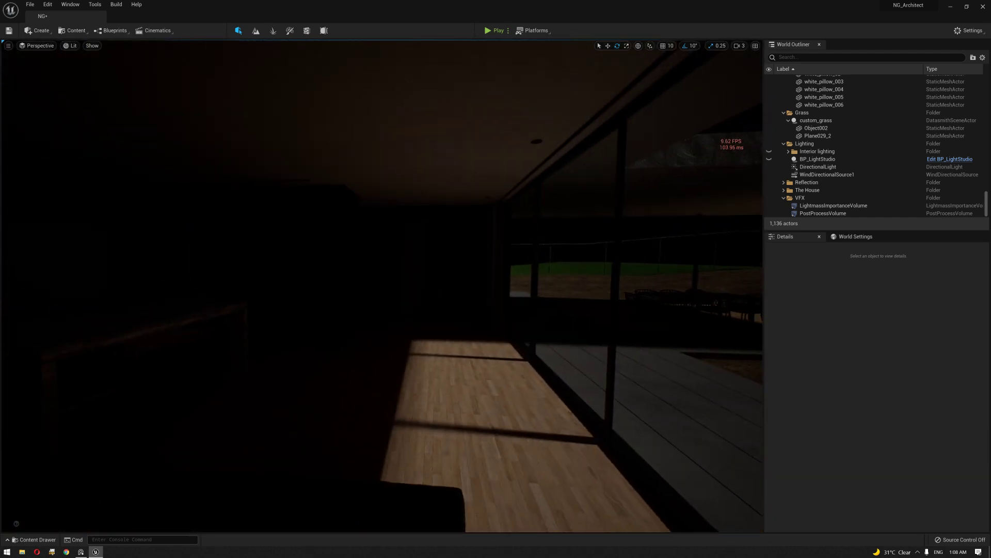
{"action": "left_click", "coordinate": [818, 166]}
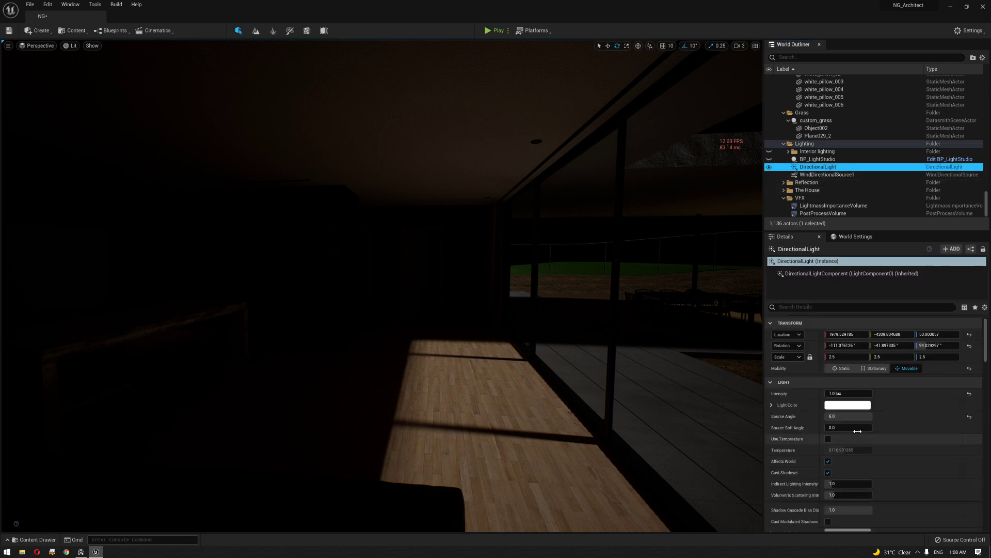
{"action": "scroll", "coordinate": [868, 423], "scroll_direction": "down", "scroll_amount": 2}
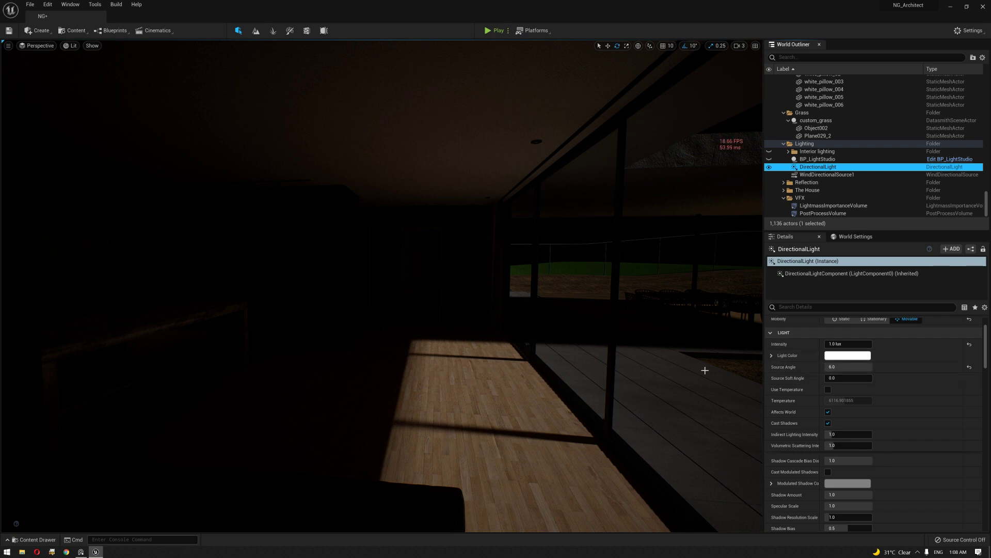
{"action": "left_click", "coordinate": [847, 436]}
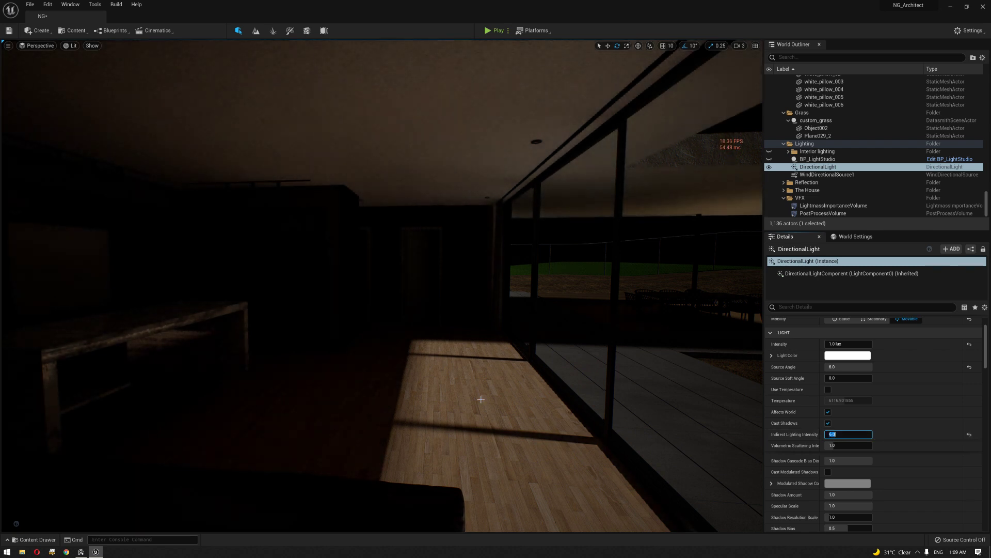
{"action": "right_click_drag", "start_coordinate": [480, 398], "coordinate": [511, 398]}
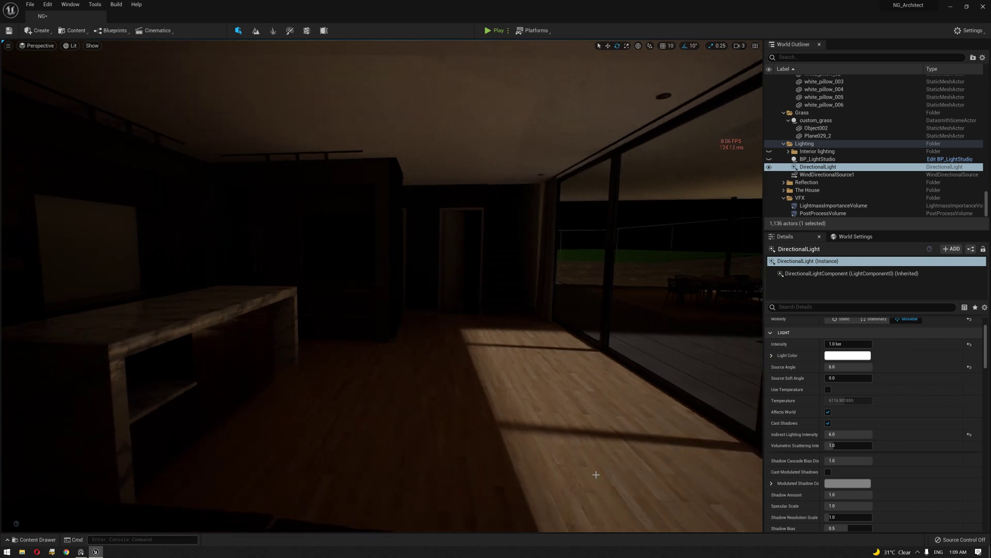
Set the DirectionalLight's Indirect Lighting Intensity to 15.
{"action": "left_click", "coordinate": [860, 435]}
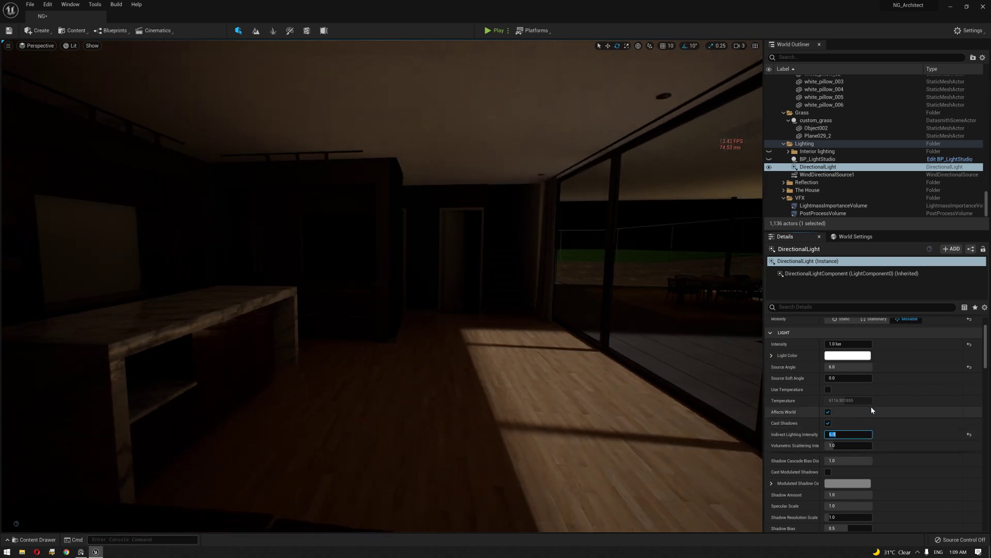
{"action": "type", "text": "15"}
{"action": "key", "text": "Return"}
{"action": "right_click_drag", "start_coordinate": [354, 356], "coordinate": [294, 357]}
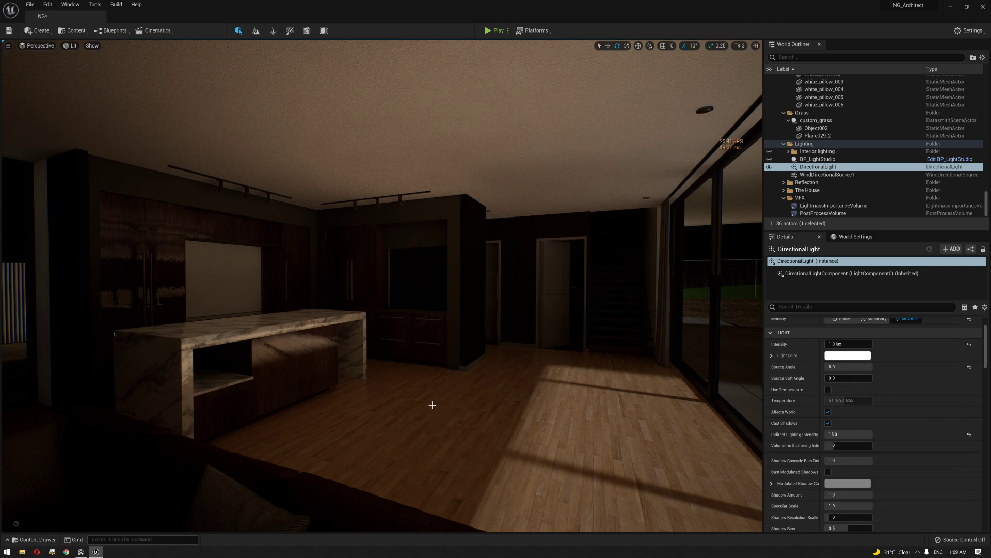
Select the PostProcessVolume in the VFX folder and filter its details for lumen.
{"action": "right_click_drag", "start_coordinate": [502, 387], "coordinate": [390, 384]}
{"action": "key", "text": "d"}
{"action": "key", "text": "s"}
{"action": "right_click_drag", "start_coordinate": [534, 387], "coordinate": [584, 387]}
{"action": "key", "text": "w"}
{"action": "right_click_drag", "start_coordinate": [478, 387], "coordinate": [490, 387]}
{"action": "left_click", "coordinate": [826, 214]}
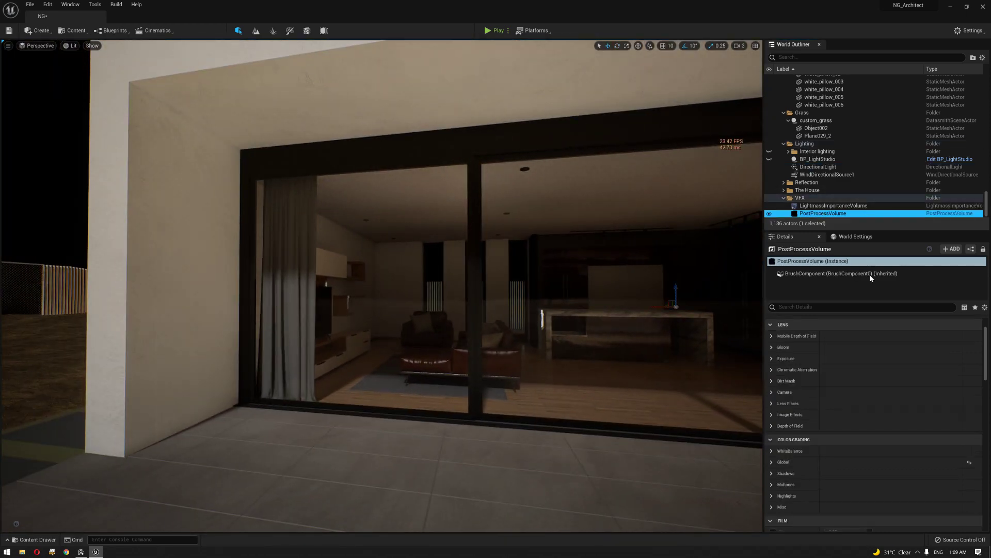
{"action": "left_click", "coordinate": [837, 308]}
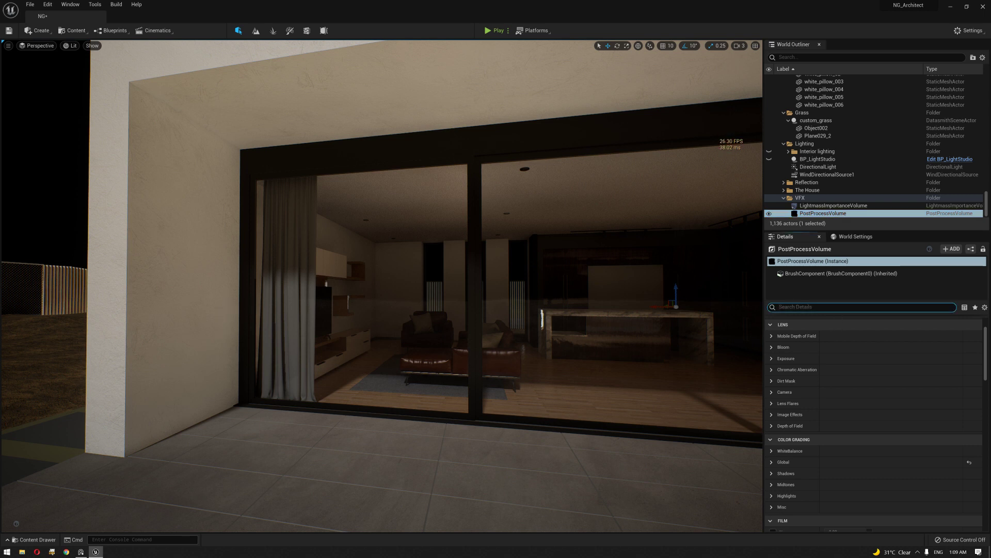
{"action": "type", "text": "lumn"}
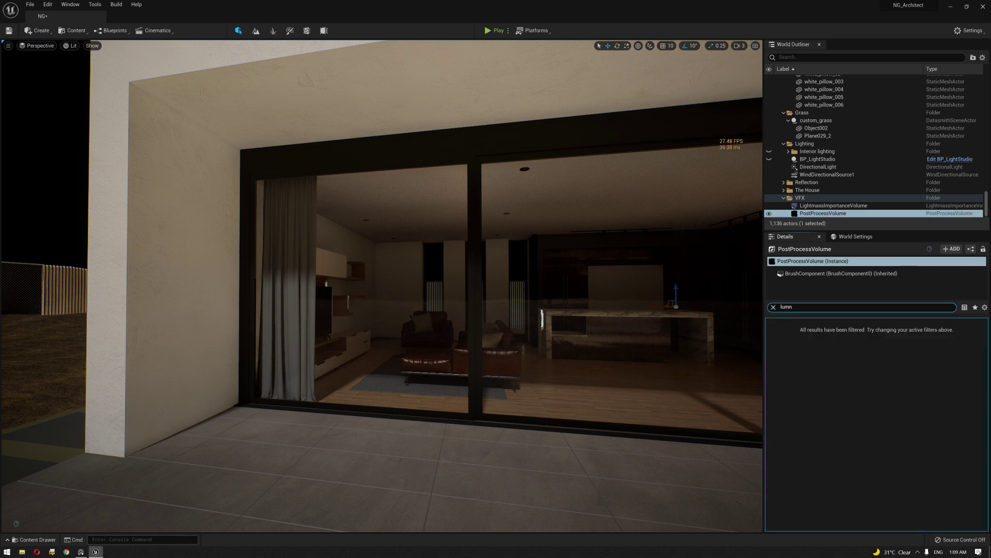
{"action": "key", "text": "BackSpace"}
{"action": "type", "text": "en"}
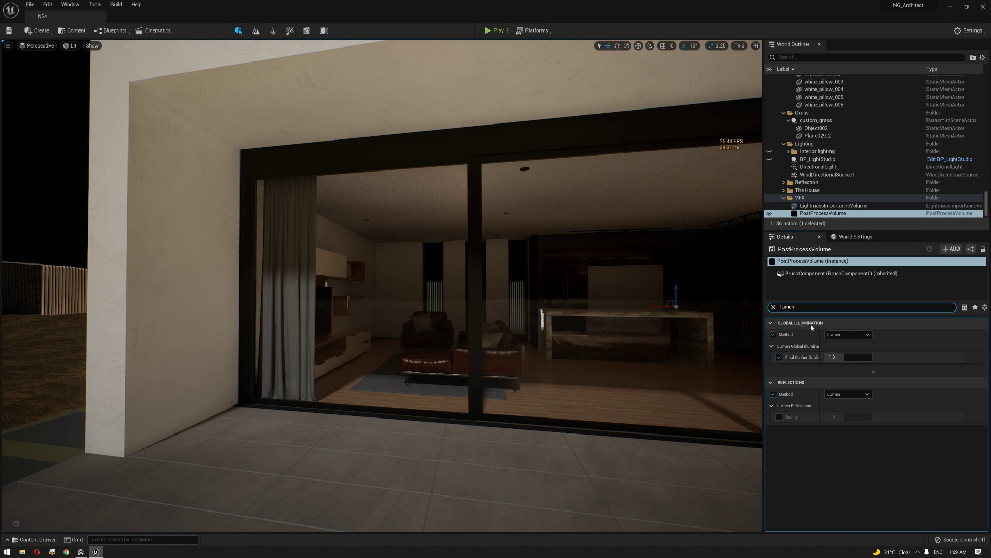
Try Screen Space (Beta) as the PostProcessVolume's global illumination method, and switch it back to Lumen.
{"action": "left_click", "coordinate": [844, 334]}
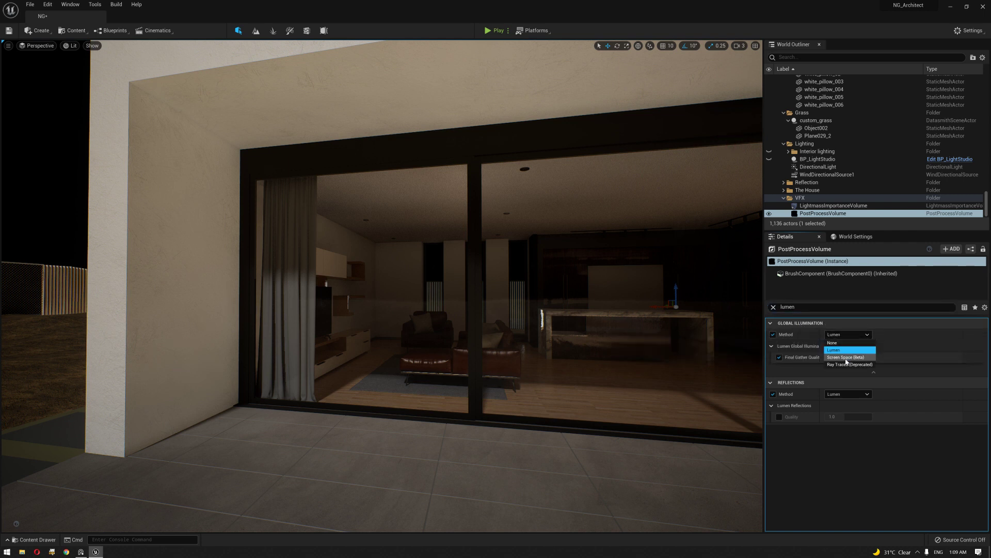
{"action": "left_click", "coordinate": [846, 357]}
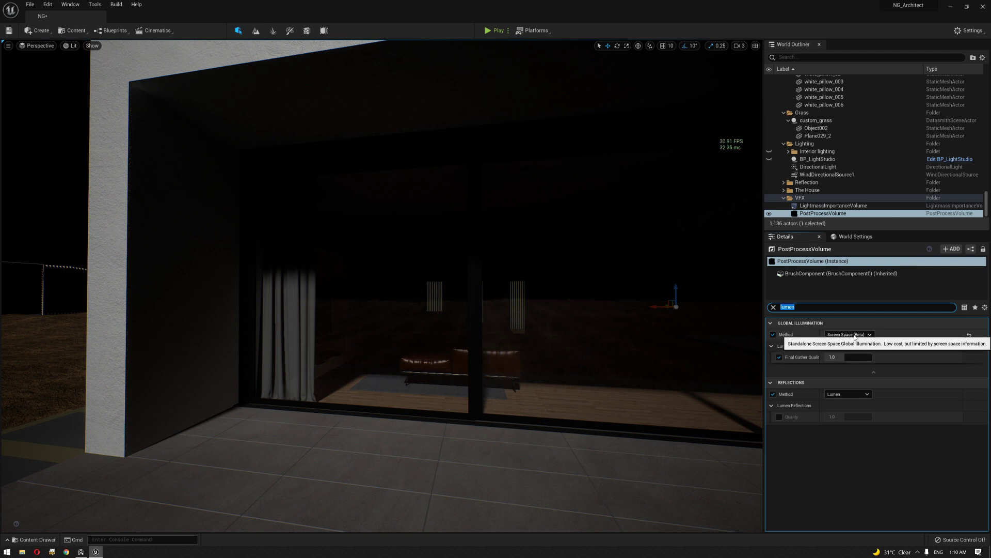
{"action": "left_click", "coordinate": [853, 335]}
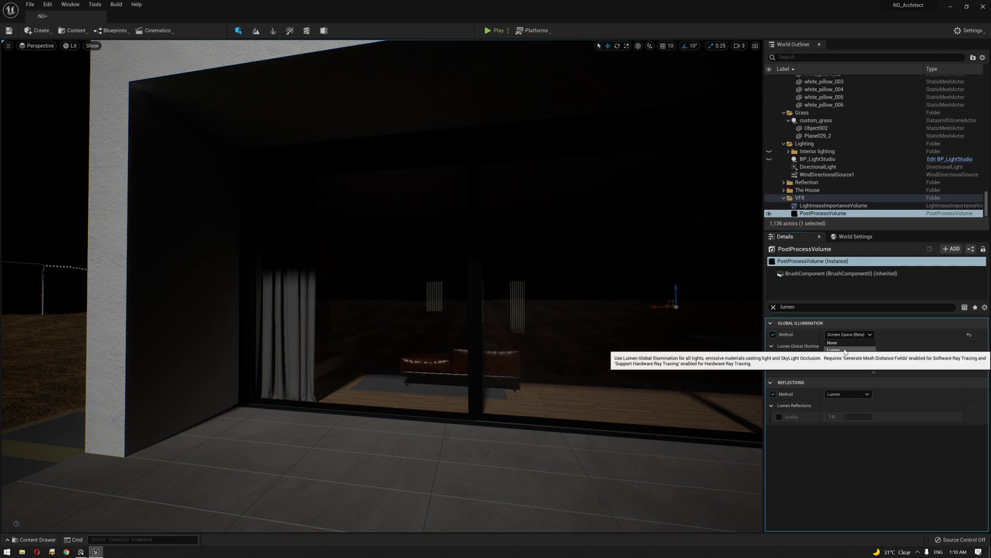
{"action": "left_click", "coordinate": [845, 352]}
Hide the DirectionalLight after viewing the villa's terrace and glass facade from outside.
{"action": "right_click_drag", "start_coordinate": [379, 348], "coordinate": [522, 336]}
{"action": "right_click_drag", "start_coordinate": [379, 348], "coordinate": [380, 347]}
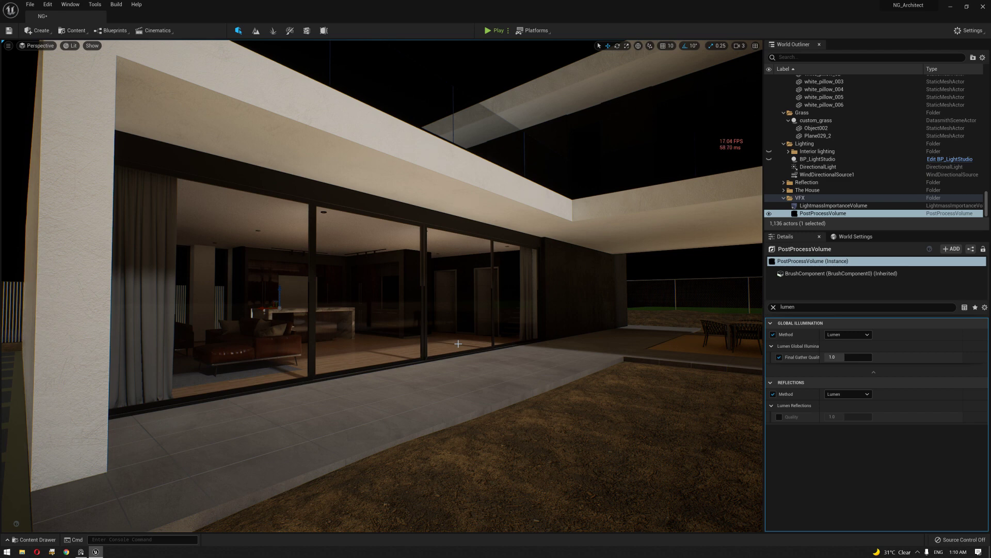
{"action": "right_click_drag", "start_coordinate": [434, 346], "coordinate": [433, 346]}
{"action": "right_click_drag", "start_coordinate": [496, 310], "coordinate": [496, 309]}
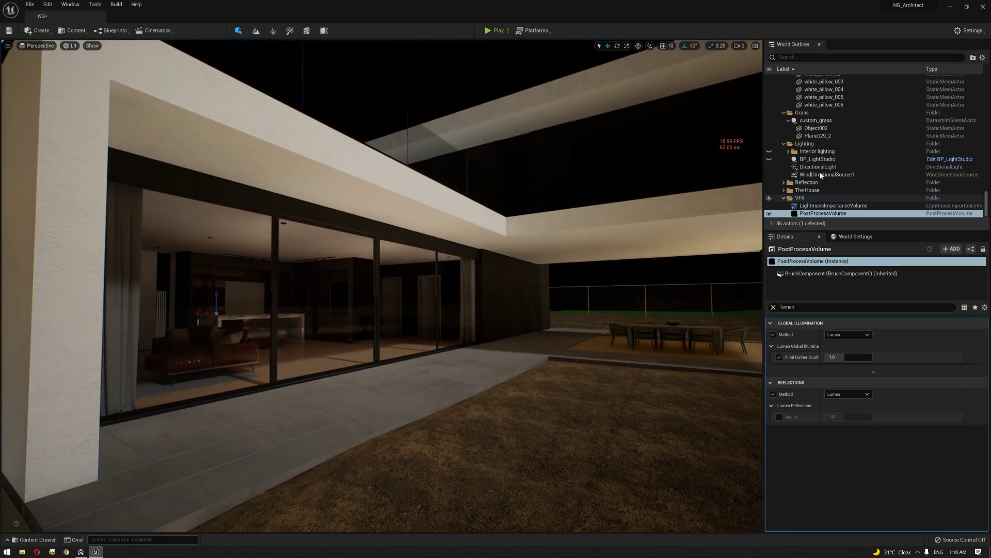
{"action": "left_click", "coordinate": [780, 168]}
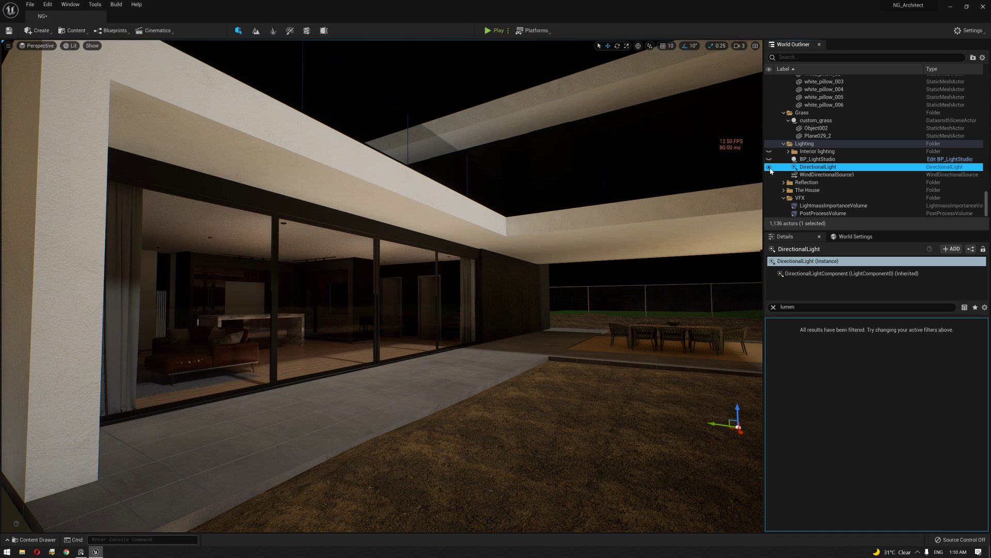
{"action": "left_click", "coordinate": [769, 168]}
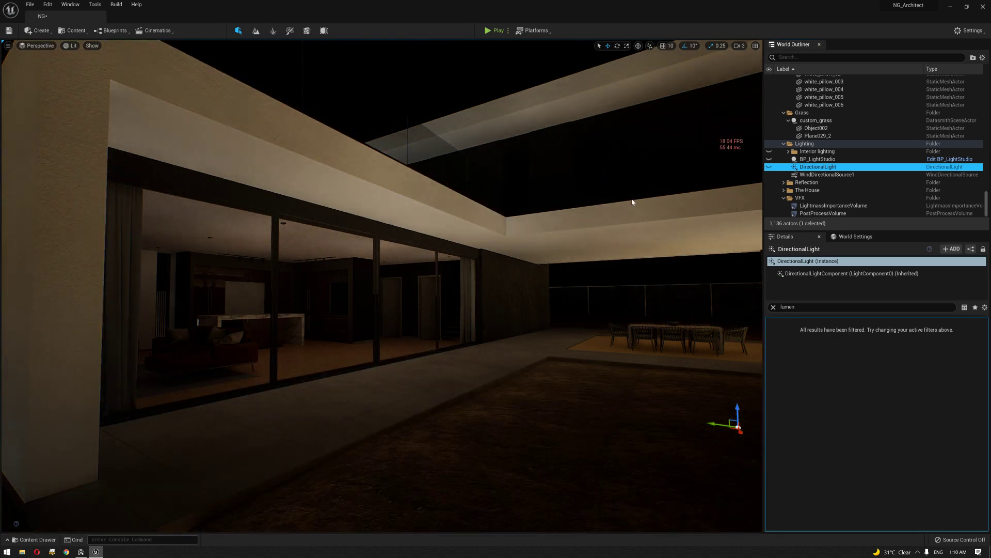
{"action": "right_click_drag", "start_coordinate": [540, 281], "coordinate": [540, 281]}
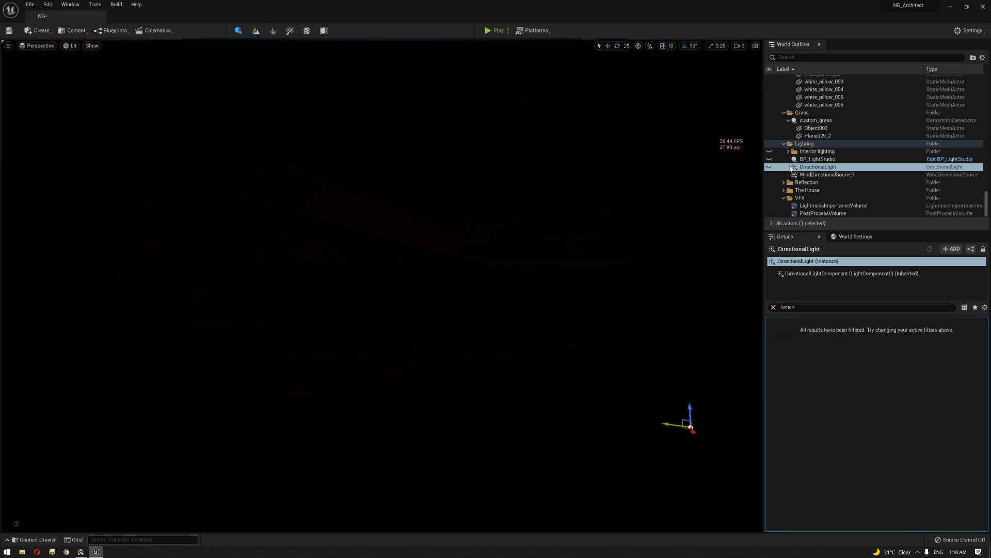
Make BP_LightStudio visible and view the villa's exterior under the HDRI sky lighting.
{"action": "left_click", "coordinate": [795, 160]}
{"action": "left_click", "coordinate": [769, 159]}
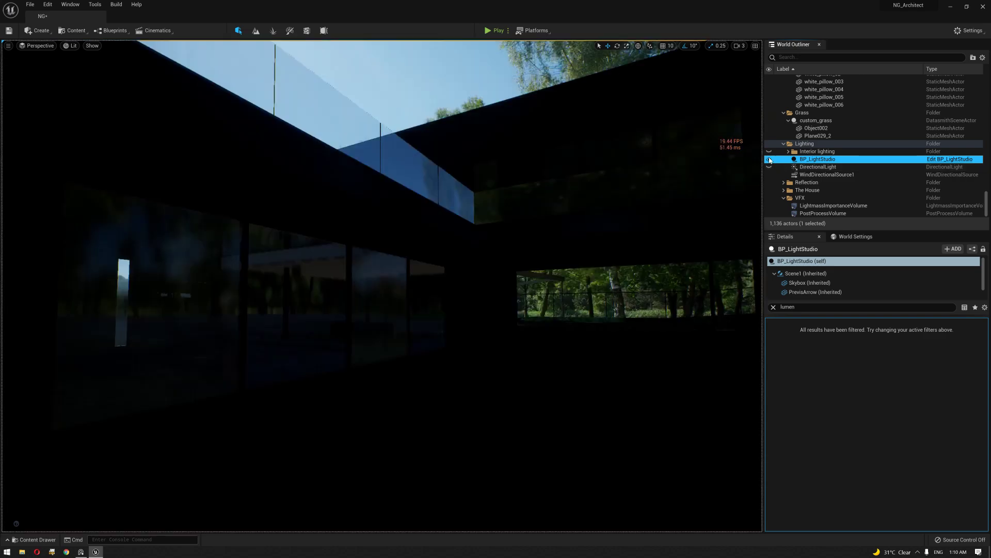
{"action": "right_click_drag", "start_coordinate": [537, 285], "coordinate": [537, 285]}
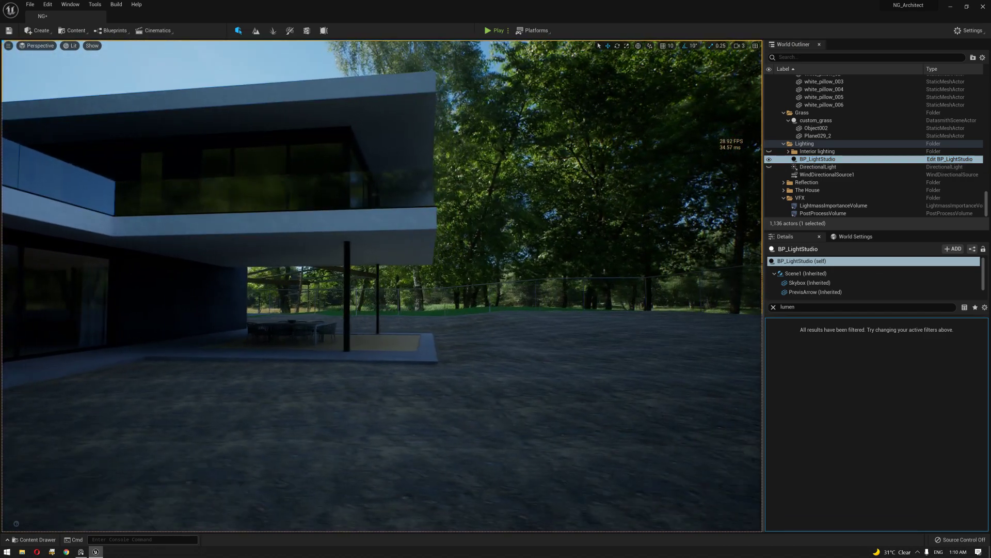
{"action": "right_click_drag", "start_coordinate": [382, 286], "coordinate": [152, 305]}
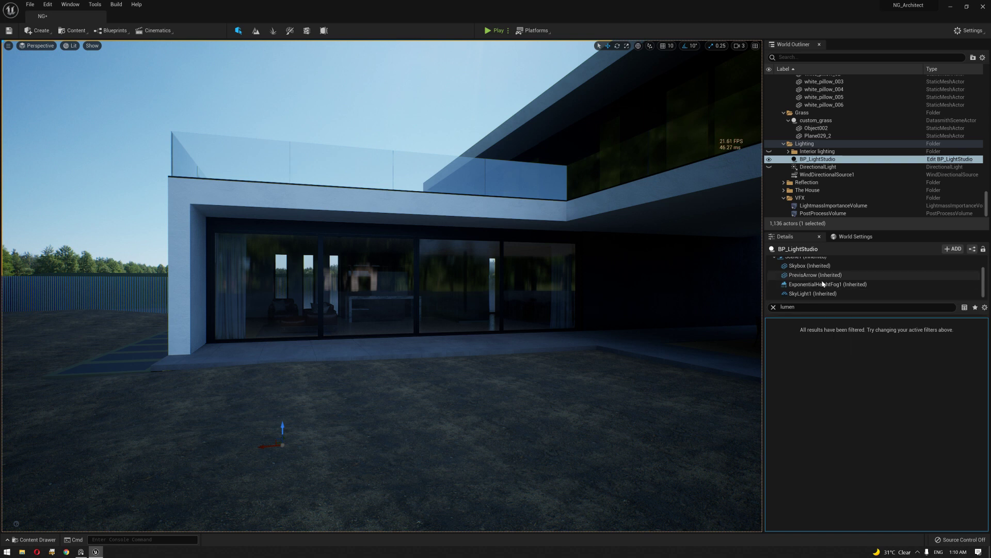
Select BP_LightStudio's SkyLight1 component, clear the lumen filter and expand its Transform and Light settings.
{"action": "scroll", "coordinate": [812, 297], "scroll_direction": "down", "scroll_amount": 1}
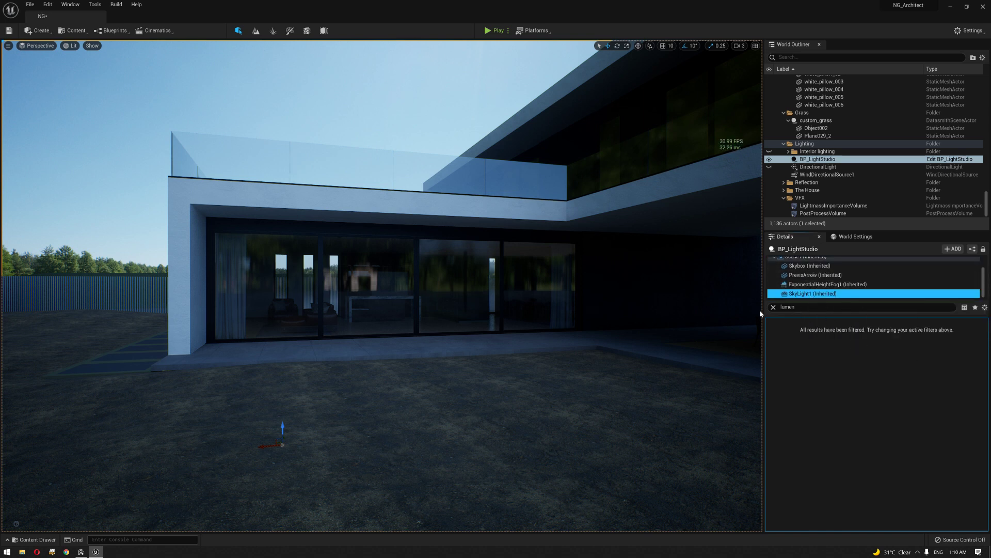
{"action": "left_click", "coordinate": [774, 307]}
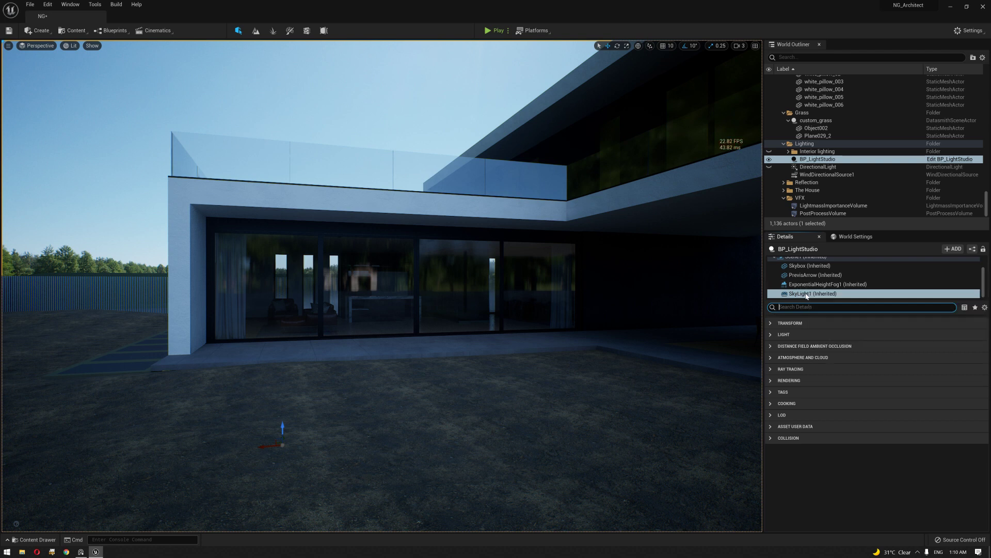
{"action": "left_click", "coordinate": [772, 323]}
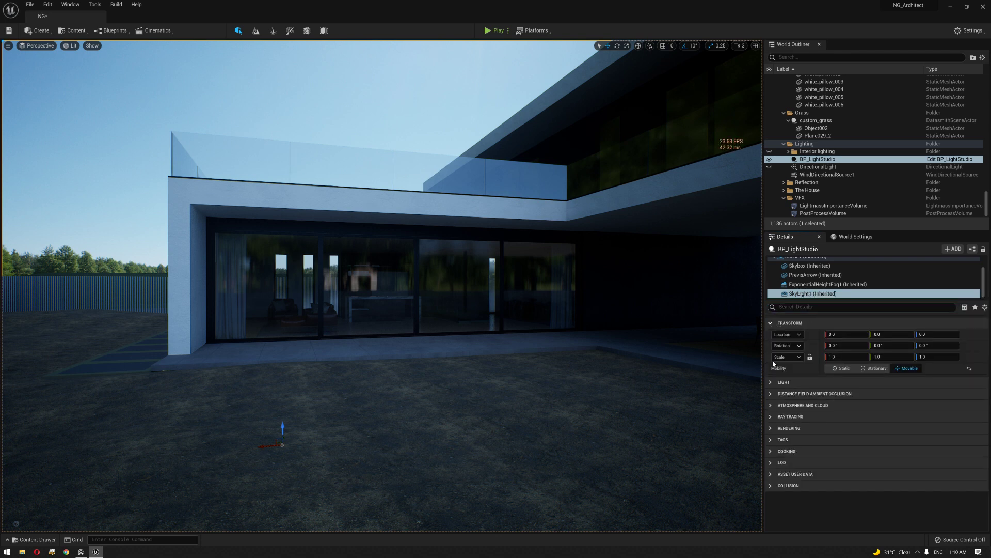
{"action": "left_click", "coordinate": [771, 382]}
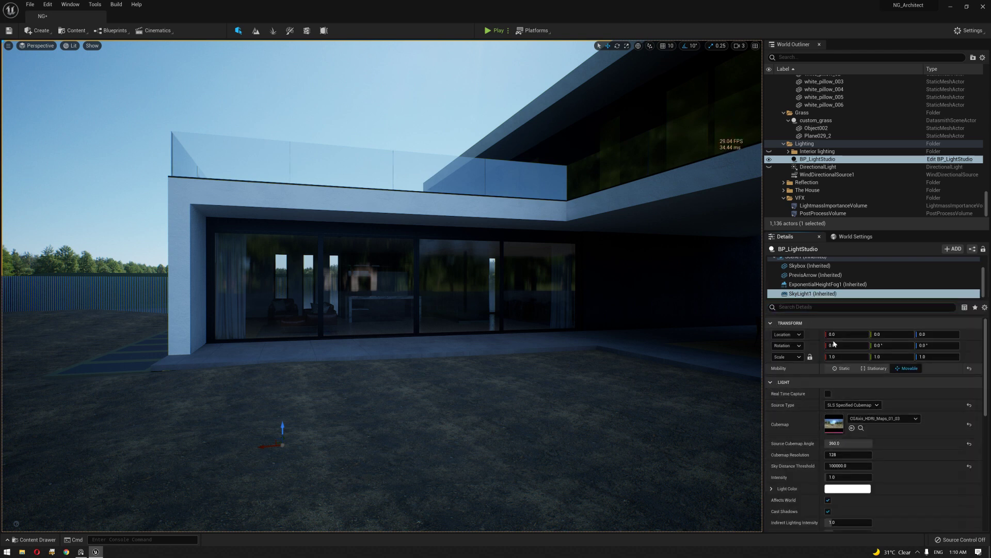
{"action": "scroll", "coordinate": [810, 273], "scroll_direction": "up", "scroll_amount": 2}
Set BP_LightStudio's HDRI Brightness to 2.0 and check the lighting inside the villa.
{"action": "left_click", "coordinate": [808, 260]}
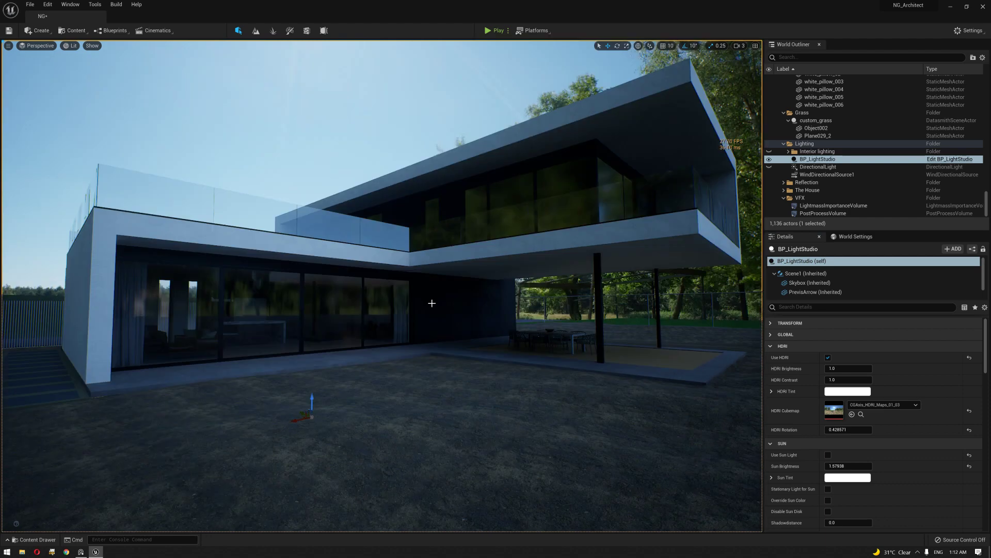
{"action": "key", "text": "w"}
{"action": "mouse_move", "coordinate": [445, 303]}
{"action": "right_mouse_down"}
{"action": "mouse_move", "coordinate": [407, 348]}
{"action": "mouse_move", "coordinate": [407, 328]}
{"action": "mouse_move", "coordinate": [439, 316]}
{"action": "mouse_move", "coordinate": [437, 331]}
{"action": "mouse_move", "coordinate": [503, 310]}
{"action": "mouse_move", "coordinate": [505, 330]}
{"action": "mouse_move", "coordinate": [427, 305]}
{"action": "right_mouse_up"}
{"action": "key", "text": "a"}
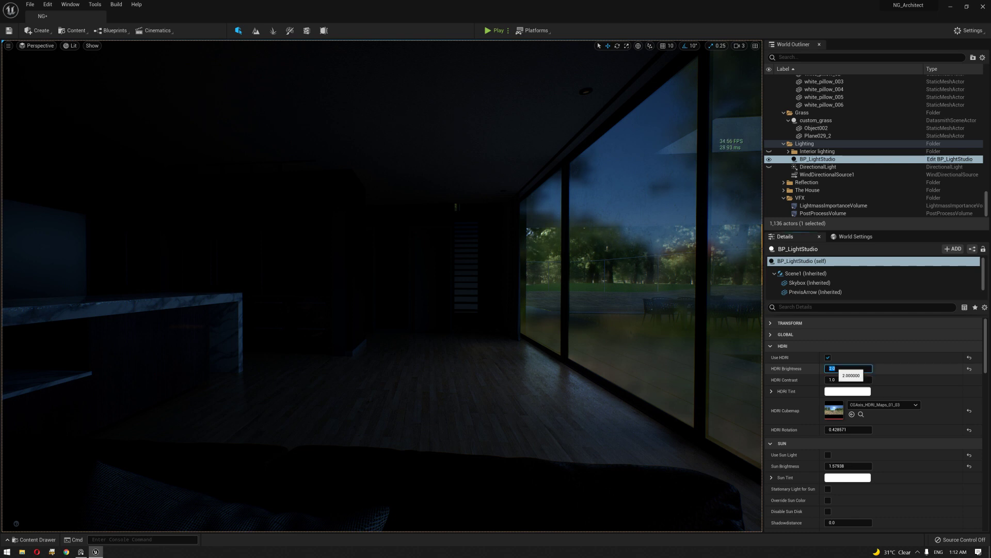
{"action": "key", "text": "d"}
{"action": "right_click_drag", "start_coordinate": [532, 253], "coordinate": [528, 254]}
Set the SkyLight1 component's Intensity to 2.0 while viewing the covered terrace.
{"action": "scroll", "coordinate": [826, 283], "scroll_direction": "down", "scroll_amount": 2}
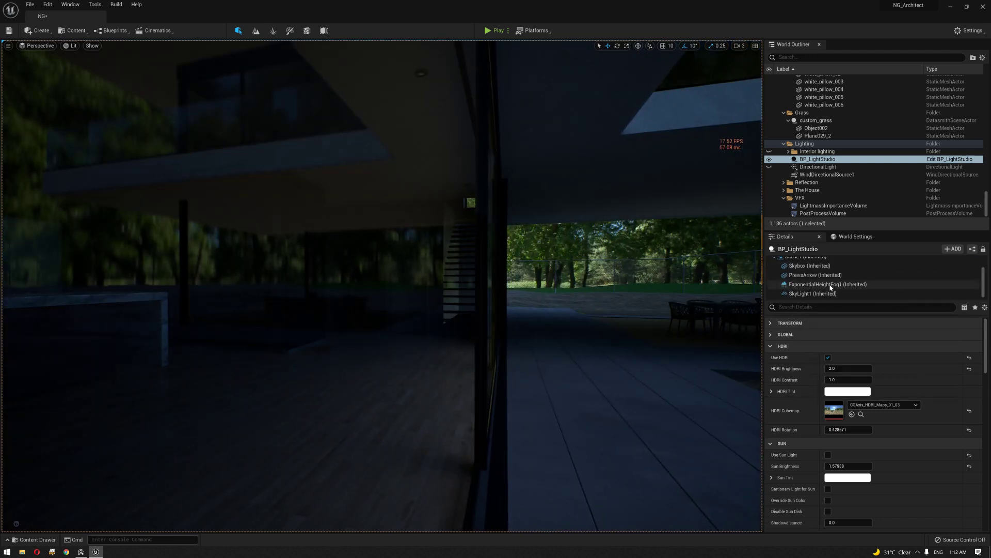
{"action": "right_click_drag", "start_coordinate": [662, 276], "coordinate": [723, 276]}
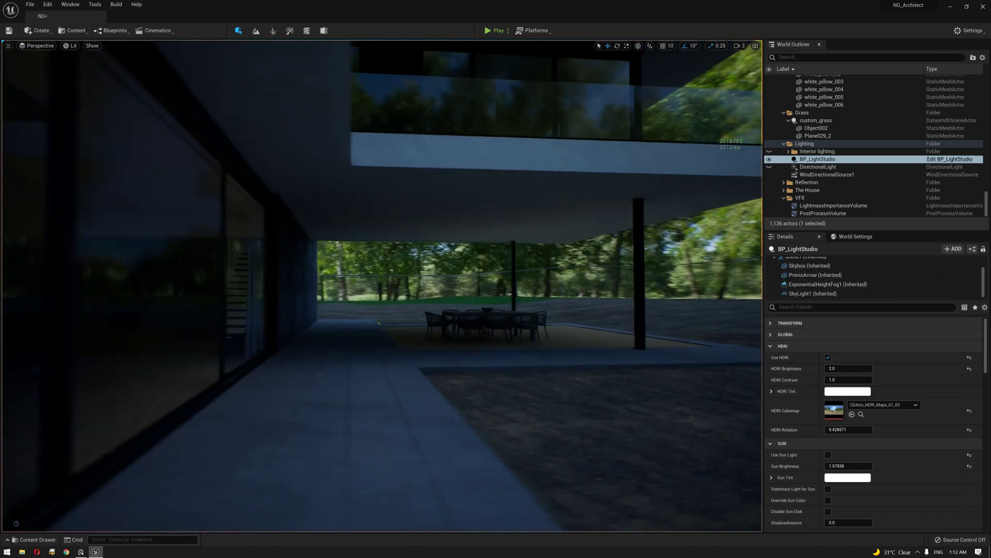
{"action": "key", "text": "d"}
{"action": "right_click_drag", "start_coordinate": [642, 211], "coordinate": [671, 205]}
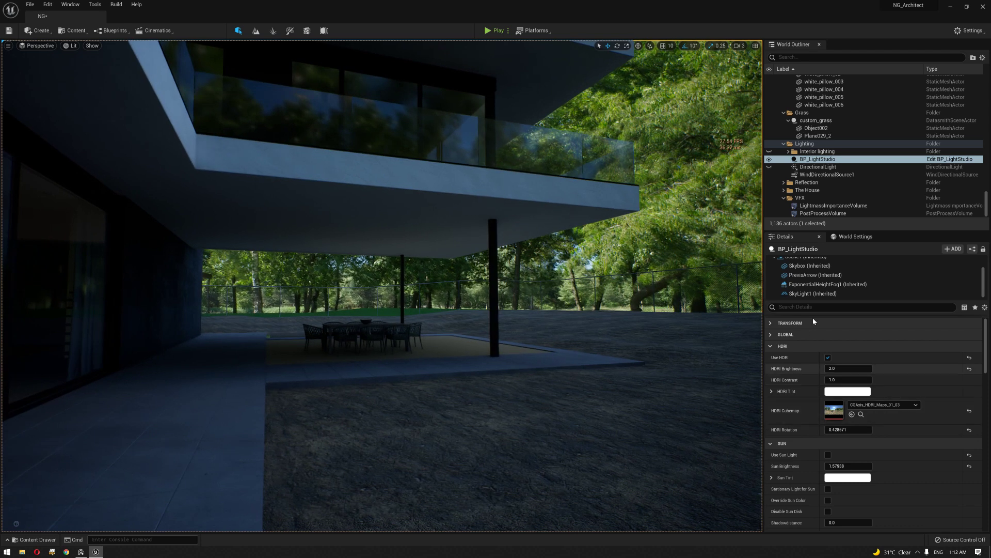
{"action": "left_click", "coordinate": [815, 293]}
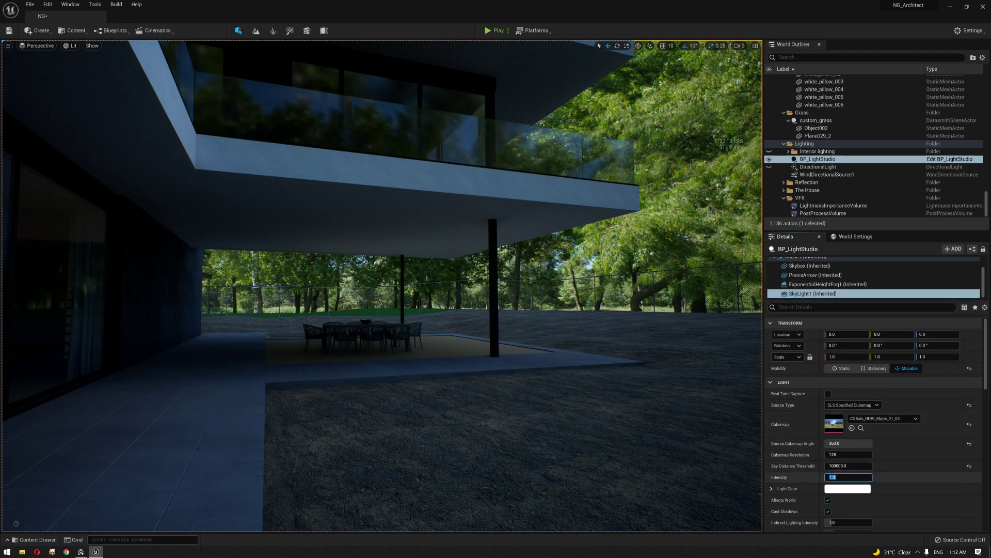
{"action": "type", "text": "2"}
{"action": "key", "text": "Return"}
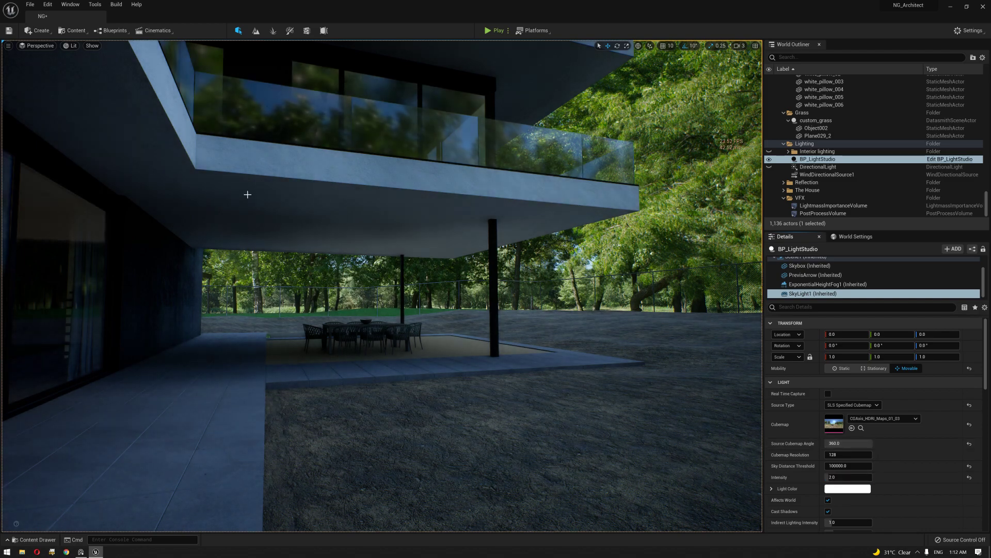
Set the SkyLight1 component's Intensity to 6.0 and inspect the villa's interior and exterior.
{"action": "right_click_drag", "start_coordinate": [246, 195], "coordinate": [121, 200]}
{"action": "key", "text": "a"}
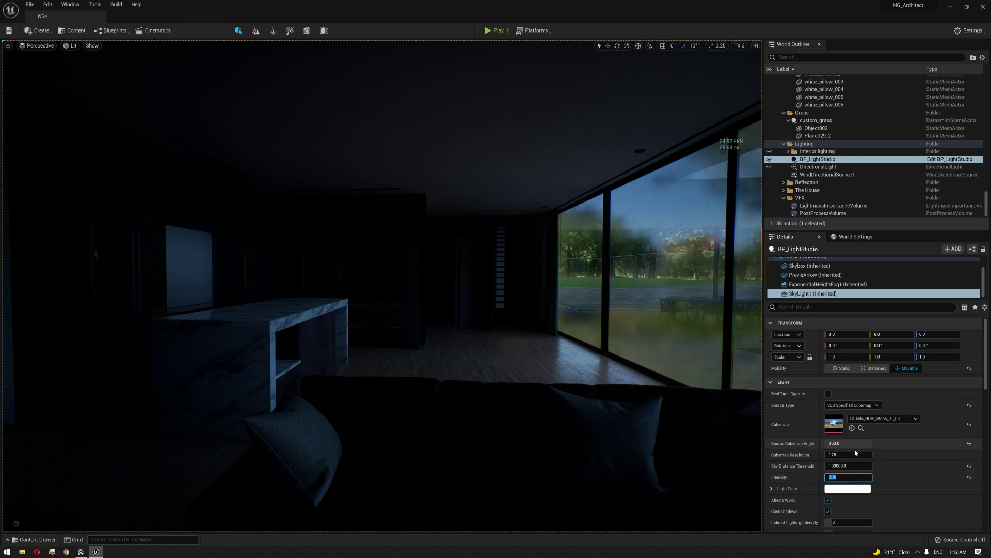
{"action": "type", "text": "6"}
{"action": "key", "text": "Return"}
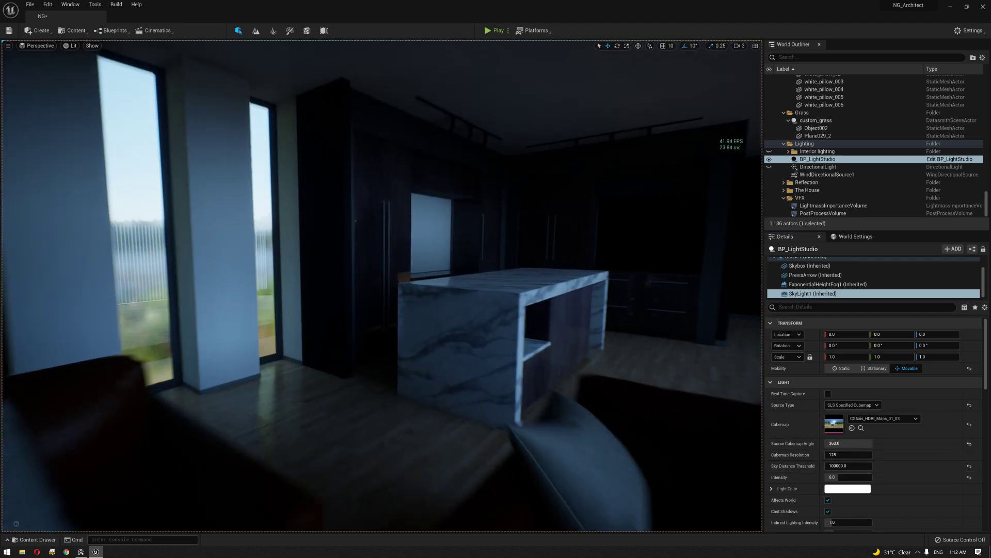
{"action": "mouse_move", "coordinate": [382, 285]}
{"action": "right_mouse_down"}
{"action": "mouse_move", "coordinate": [589, 286]}
{"action": "mouse_move", "coordinate": [258, 285]}
{"action": "mouse_move", "coordinate": [408, 281]}
{"action": "mouse_move", "coordinate": [371, 285]}
{"action": "right_mouse_up"}
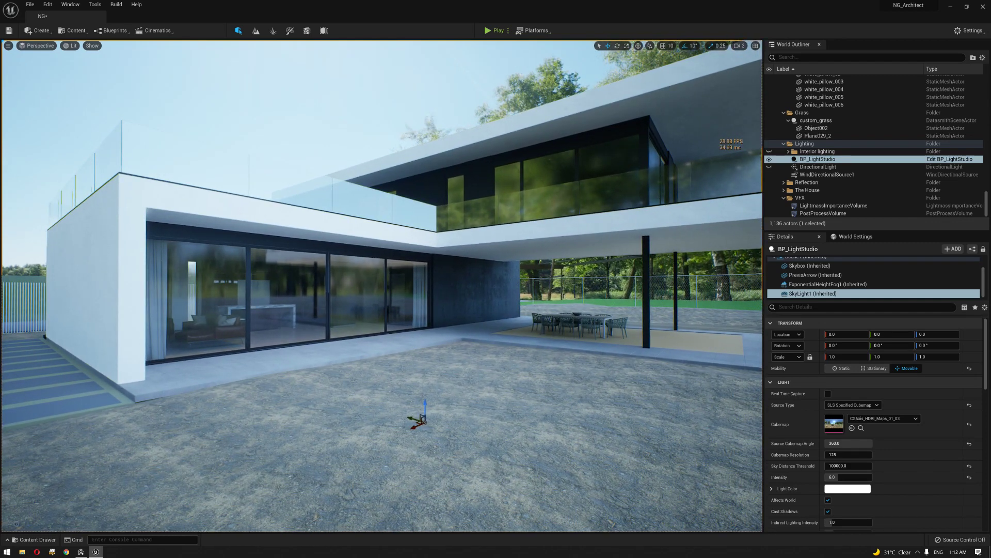
Set the SkyLight1 component's Intensity to 4.0 while viewing the villa's exterior.
{"action": "key", "text": "alt+Tab"}
{"action": "right_click_drag", "start_coordinate": [730, 160], "coordinate": [484, 276]}
{"action": "double_click", "coordinate": [483, 277]}
{"action": "right_click_drag", "start_coordinate": [489, 252], "coordinate": [496, 224]}
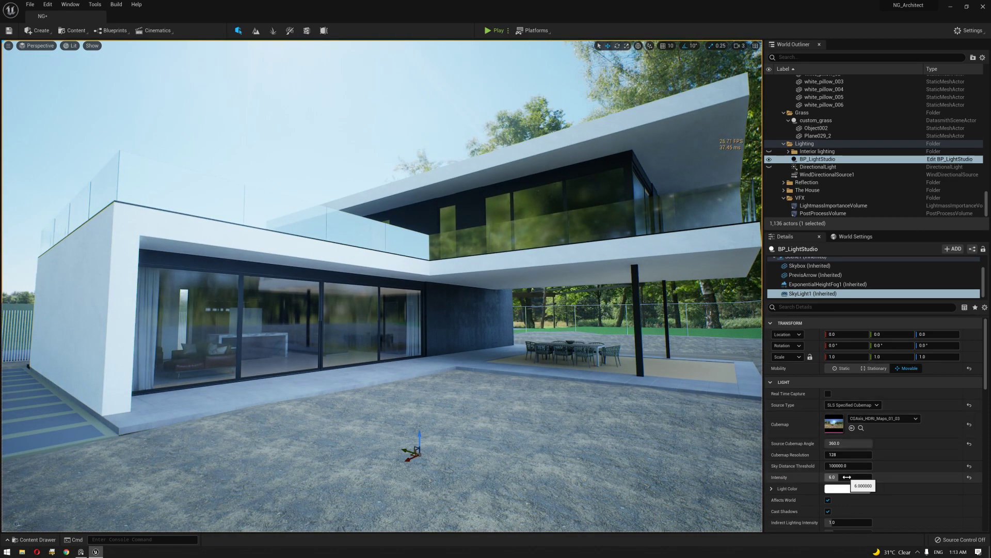
{"action": "type", "text": "4"}
{"action": "key", "text": "Return"}
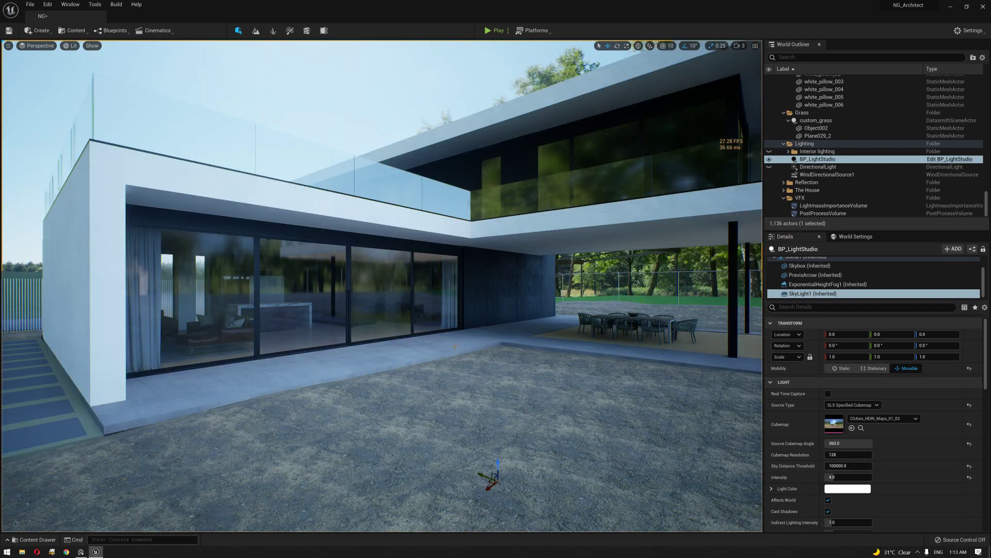
Set SkyLight1's Source Cubemap Angle to about 113 and view the changed lighting around the villa.
{"action": "right_click_drag", "start_coordinate": [455, 346], "coordinate": [434, 344]}
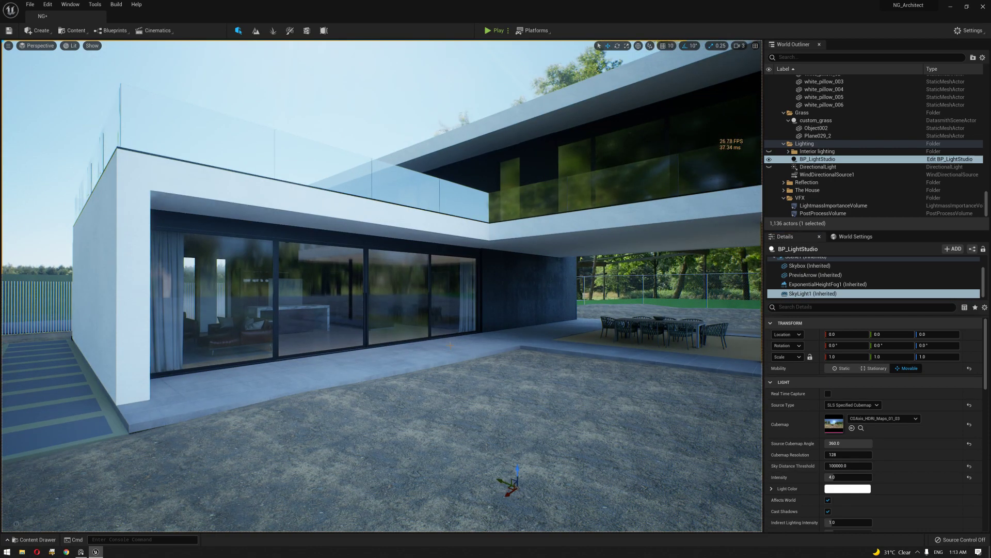
{"action": "right_click_drag", "start_coordinate": [582, 248], "coordinate": [583, 248]}
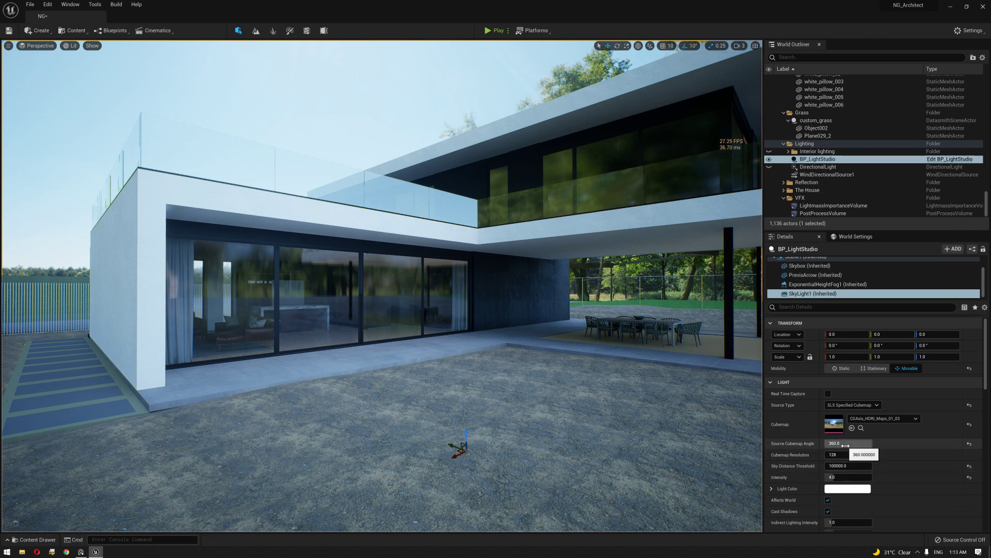
{"action": "mouse_move", "coordinate": [849, 443]}
{"action": "left_mouse_down"}
{"action": "mouse_move", "coordinate": [785, 443]}
{"action": "mouse_move", "coordinate": [845, 443]}
{"action": "mouse_move", "coordinate": [837, 443]}
{"action": "left_mouse_up"}
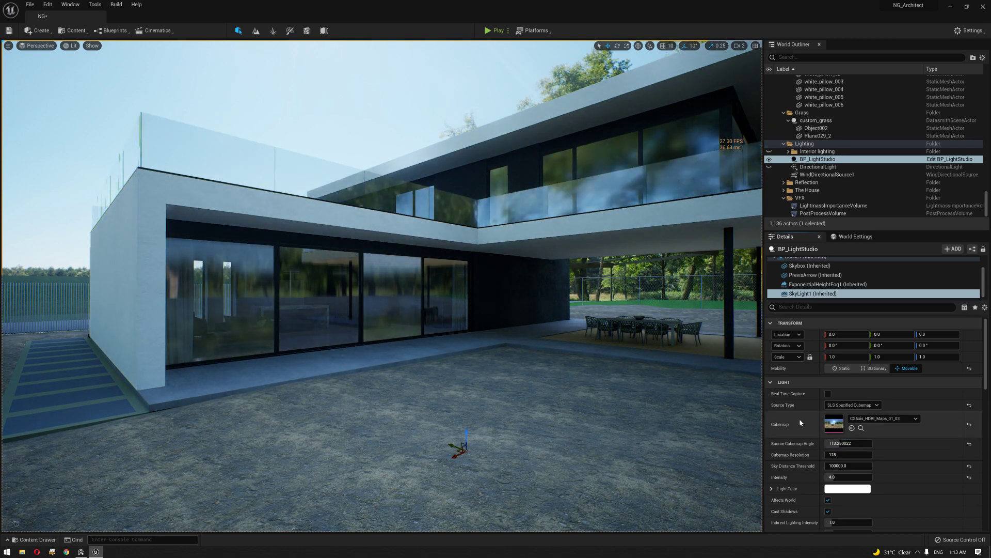
{"action": "right_click_drag", "start_coordinate": [511, 377], "coordinate": [372, 377]}
{"action": "key", "text": "d"}
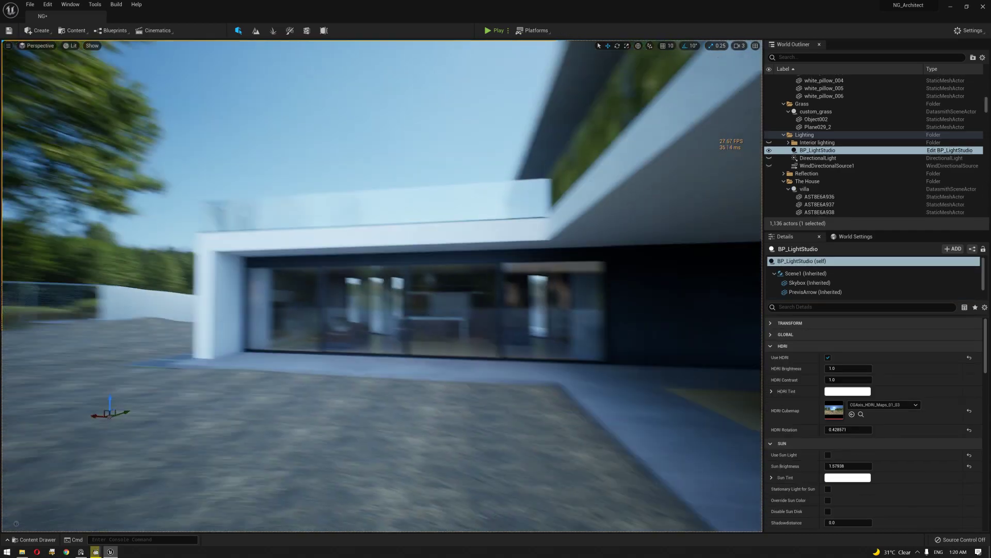
Examine the villa's glazed facade and covered terrace under the current sky lighting.
{"action": "left_click_drag", "start_coordinate": [382, 310], "coordinate": [413, 294]}
{"action": "key", "text": "a"}
{"action": "right_click_drag", "start_coordinate": [382, 287], "coordinate": [415, 277]}
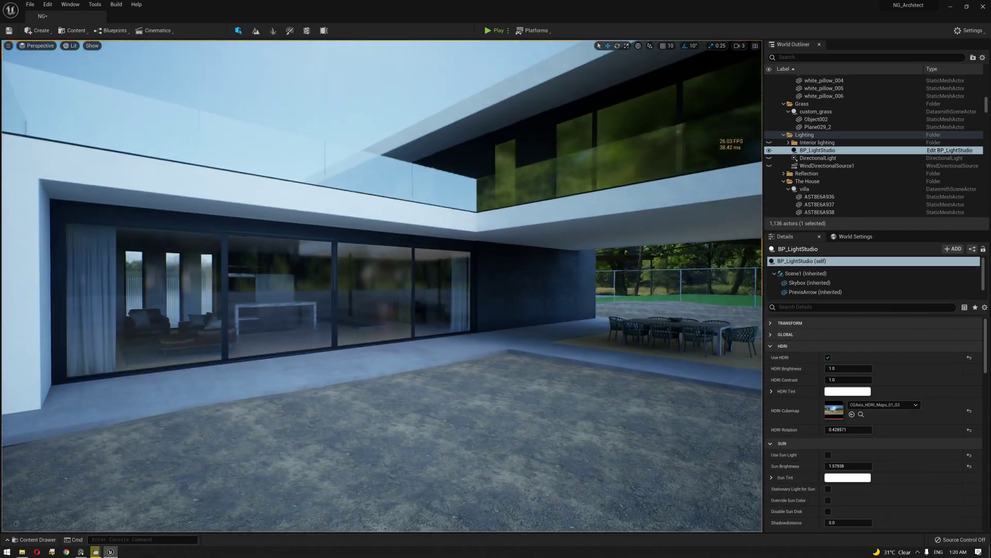
{"action": "key", "text": "s"}
{"action": "mouse_move", "coordinate": [401, 341]}
{"action": "right_mouse_down"}
{"action": "mouse_move", "coordinate": [385, 341]}
{"action": "mouse_move", "coordinate": [402, 349]}
{"action": "right_mouse_up"}
{"action": "key", "text": "w"}
{"action": "key", "text": "w"}
{"action": "right_click_drag", "start_coordinate": [687, 158], "coordinate": [730, 158]}
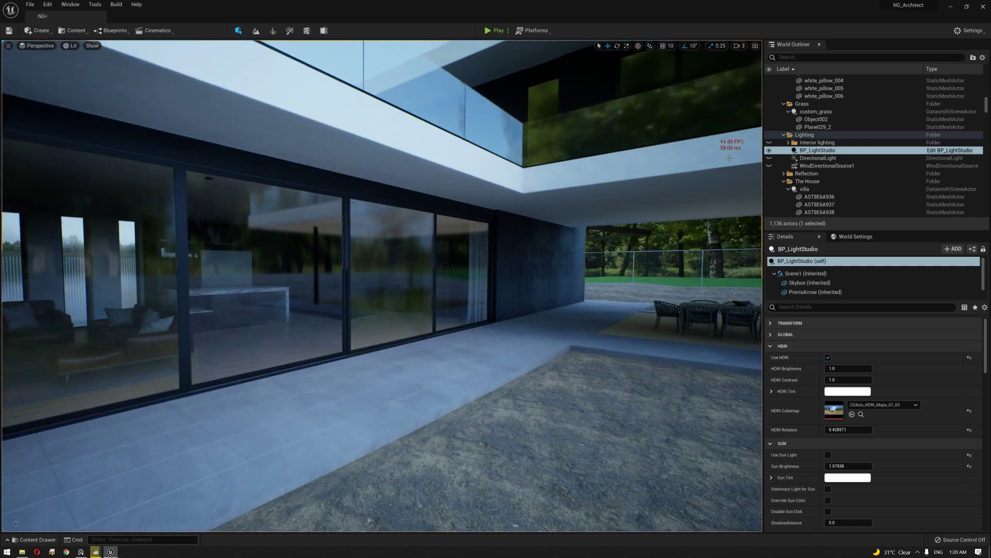
Make the hidden DirectionalLight visible, select it, and view its sunlight on the terrace.
{"action": "left_click", "coordinate": [770, 158]}
{"action": "left_click", "coordinate": [808, 159]}
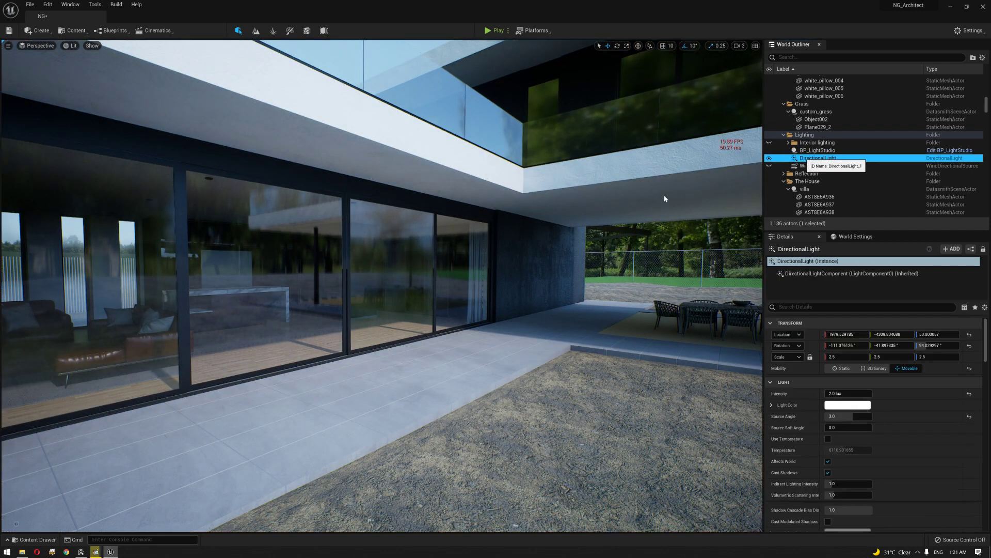
{"action": "left_click_drag", "start_coordinate": [529, 346], "coordinate": [498, 353]}
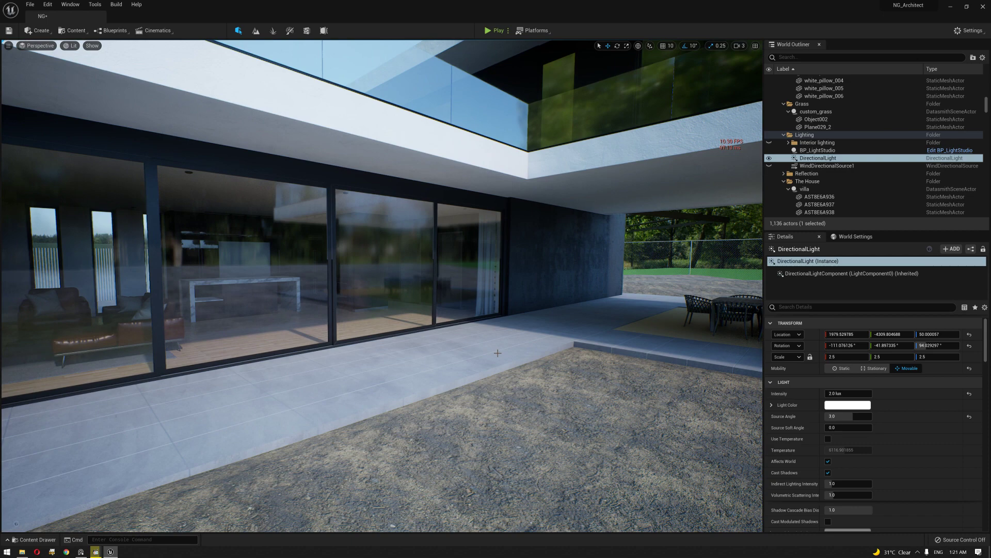
{"action": "right_click_drag", "start_coordinate": [498, 353], "coordinate": [531, 357]}
{"action": "key", "text": "d"}
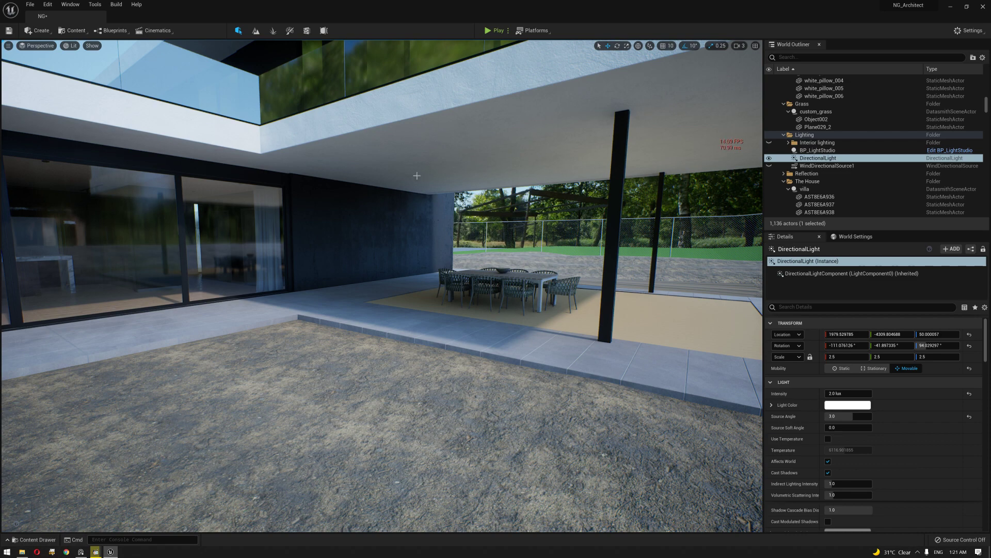
Set the DirectionalLight's Source Angle to 1.0 while viewing the shadow edge on the terrace paving.
{"action": "left_click_drag", "start_coordinate": [414, 276], "coordinate": [409, 259]}
{"action": "right_click_drag", "start_coordinate": [528, 292], "coordinate": [485, 349]}
{"action": "key", "text": "w"}
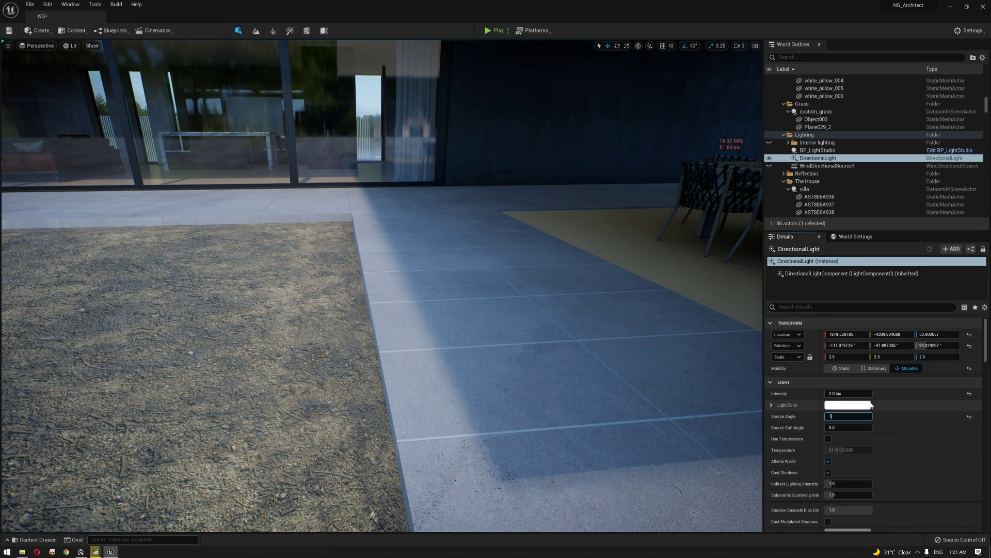
Make the hidden Interior lighting folder visible and view its effect in the living room and kitchen.
{"action": "right_click_drag", "start_coordinate": [500, 263], "coordinate": [488, 208]}
{"action": "key", "text": "w"}
{"action": "key", "text": "w"}
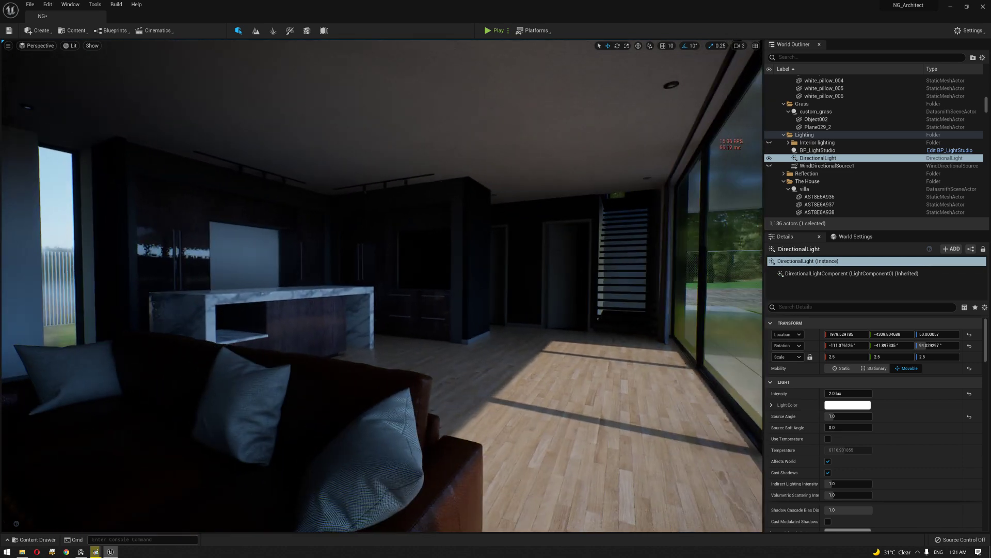
{"action": "left_click", "coordinate": [817, 151]}
{"action": "left_click", "coordinate": [780, 145]}
{"action": "left_click", "coordinate": [768, 143]}
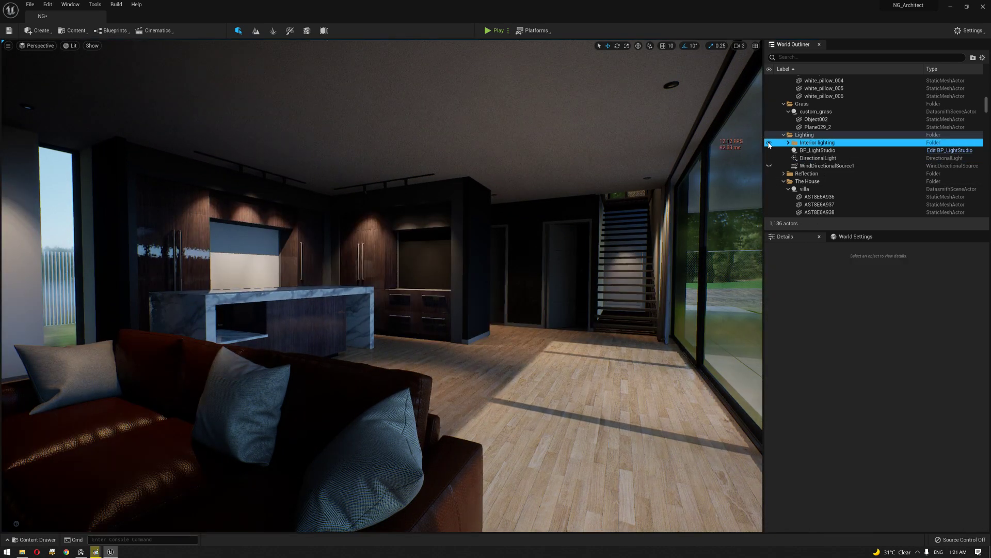
{"action": "key", "text": "w"}
{"action": "mouse_move", "coordinate": [435, 252]}
{"action": "right_mouse_down"}
{"action": "mouse_move", "coordinate": [407, 244]}
{"action": "mouse_move", "coordinate": [457, 274]}
{"action": "mouse_move", "coordinate": [435, 252]}
{"action": "right_mouse_up"}
{"action": "key", "text": "s"}
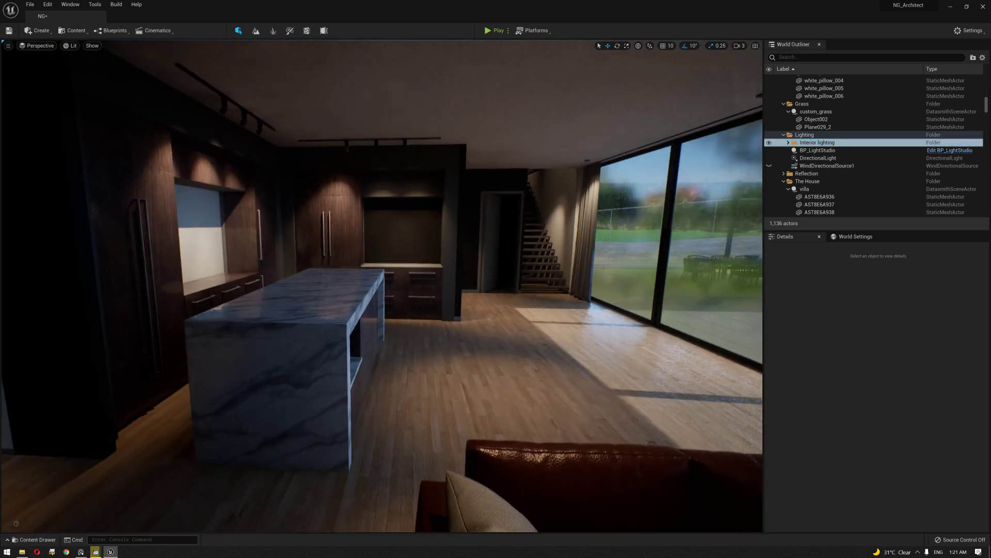
Select all descendants of the Interior lighting folder and set the spotlights' Intensity to 0.1 cd.
{"action": "left_click", "coordinate": [789, 143]}
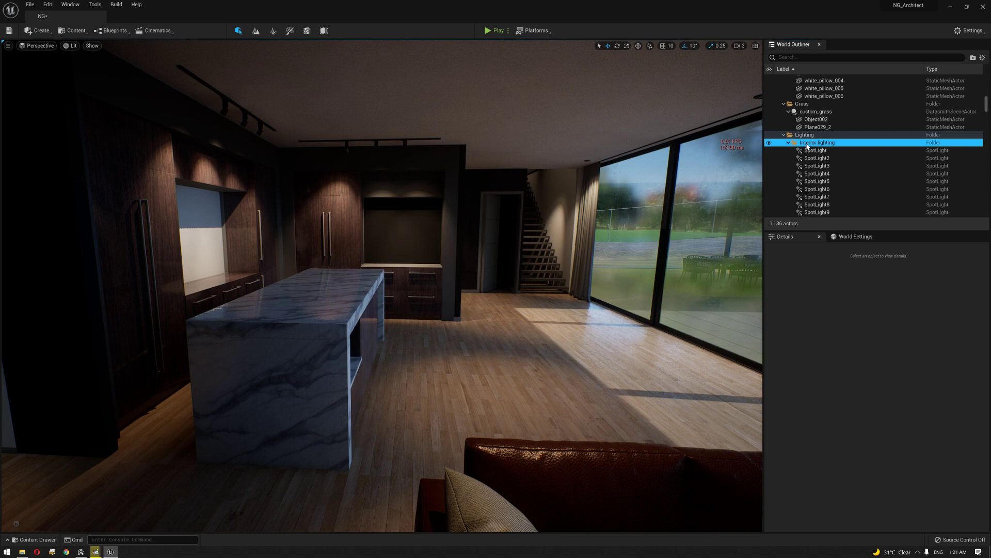
{"action": "right_click", "coordinate": [818, 148]}
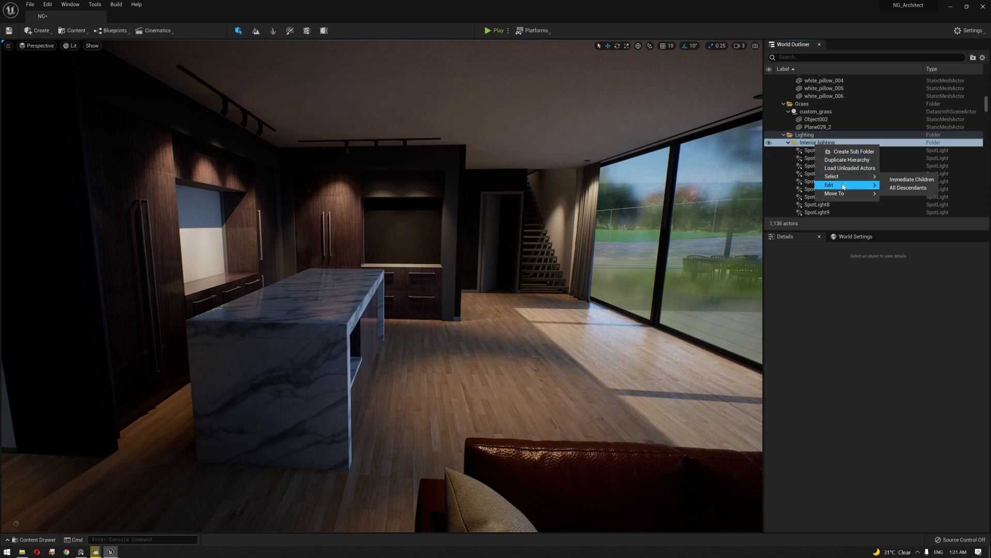
{"action": "left_click", "coordinate": [908, 188]}
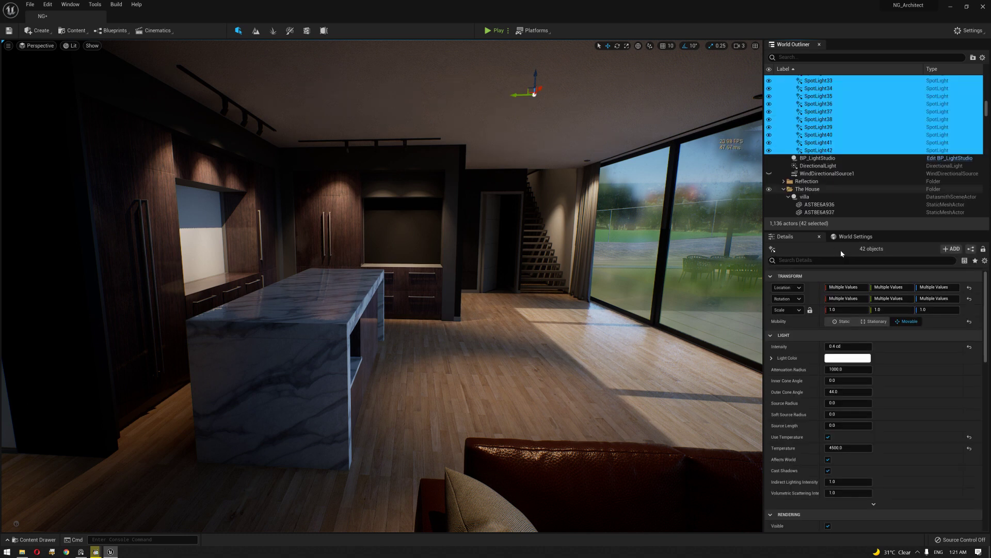
{"action": "left_click", "coordinate": [847, 347]}
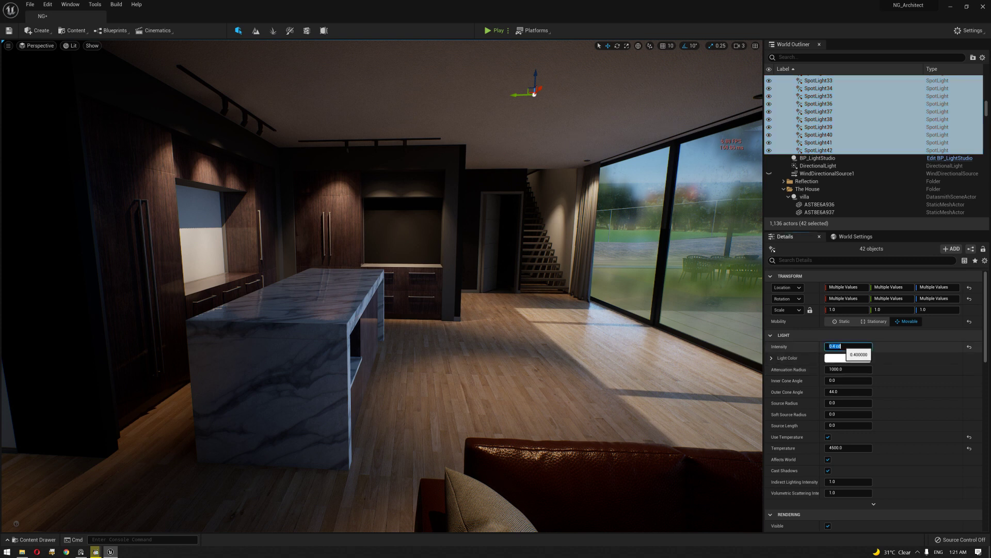
{"action": "type", "text": "1"}
{"action": "key", "text": "Return"}
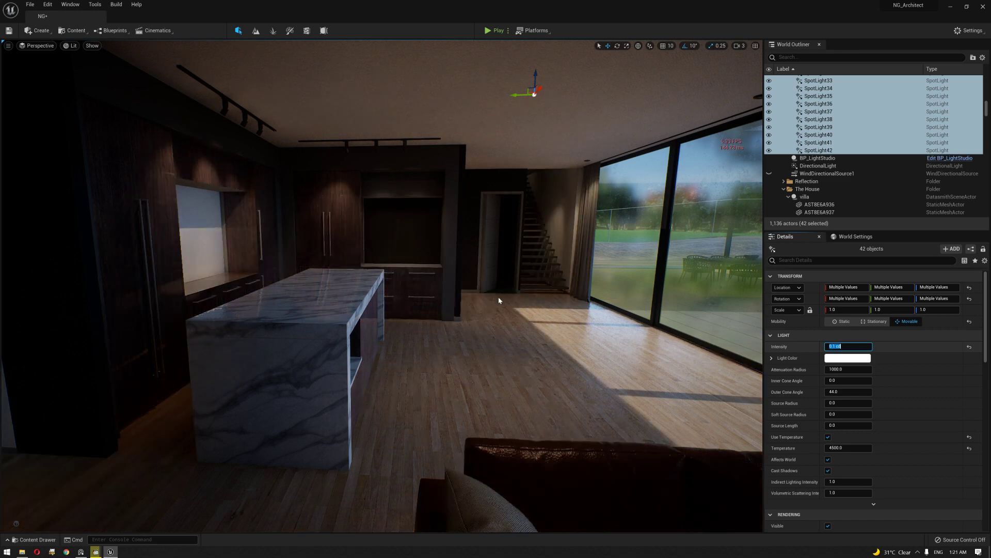
Examine the kitchen and living room with the dimmed spotlights, checking the ceiling, floor sunlight and window area.
{"action": "right_click_drag", "start_coordinate": [499, 300], "coordinate": [565, 221]}
{"action": "key", "text": "d"}
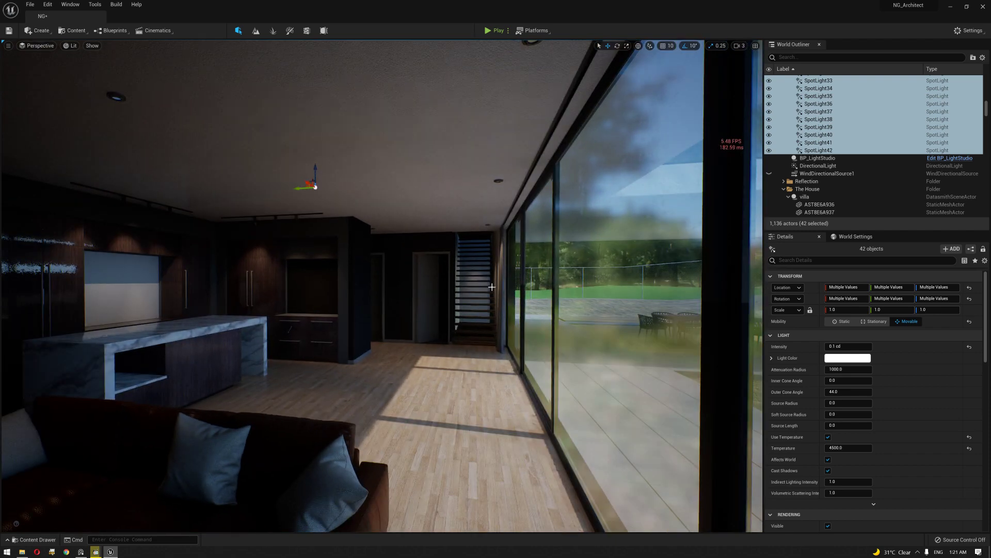
{"action": "right_click_drag", "start_coordinate": [499, 287], "coordinate": [460, 286]}
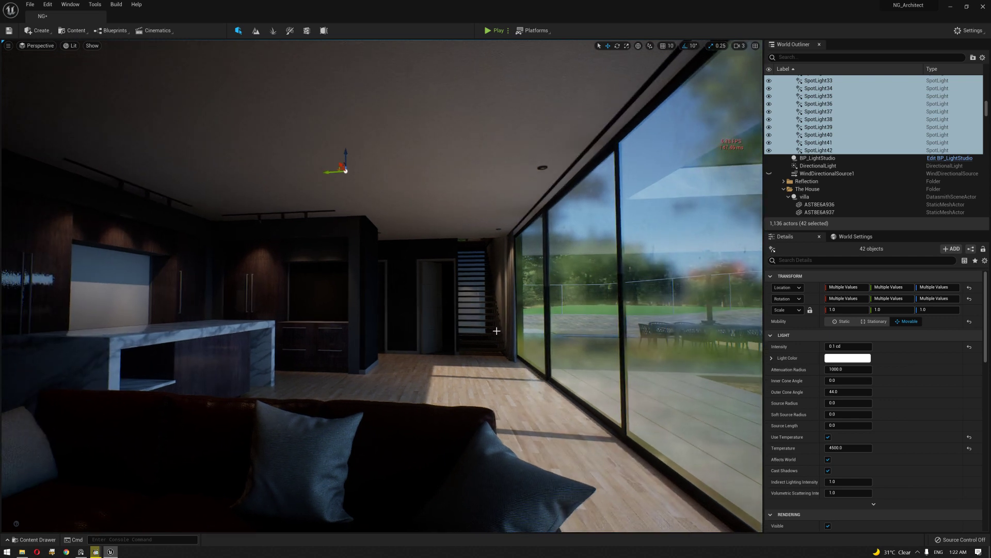
{"action": "right_click_drag", "start_coordinate": [460, 285], "coordinate": [458, 286]}
{"action": "key", "text": "ctrl+shift+h"}
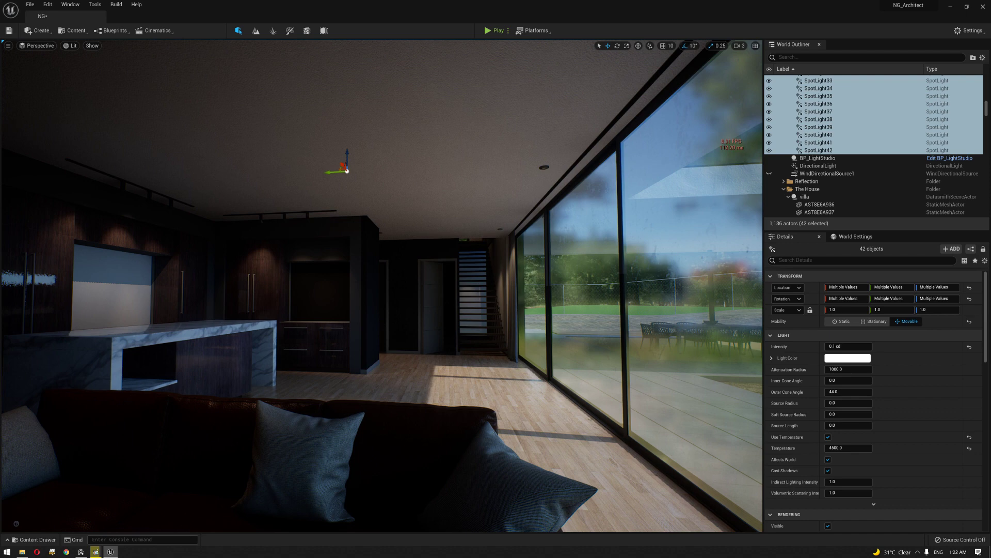
{"action": "right_click", "coordinate": [515, 353]}
{"action": "right_click_drag", "start_coordinate": [487, 356], "coordinate": [465, 360]}
{"action": "key", "text": "w"}
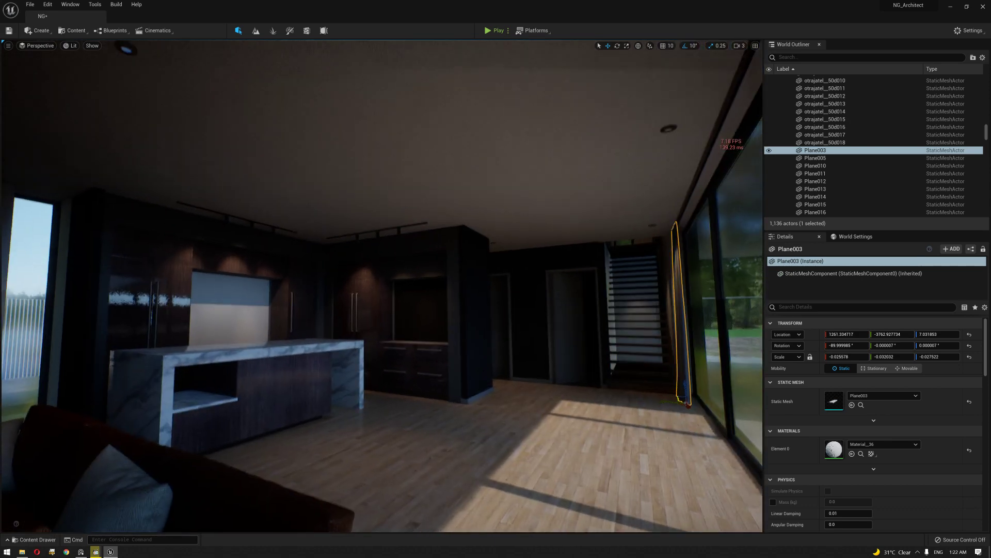
{"action": "right_click_drag", "start_coordinate": [479, 364], "coordinate": [479, 374]}
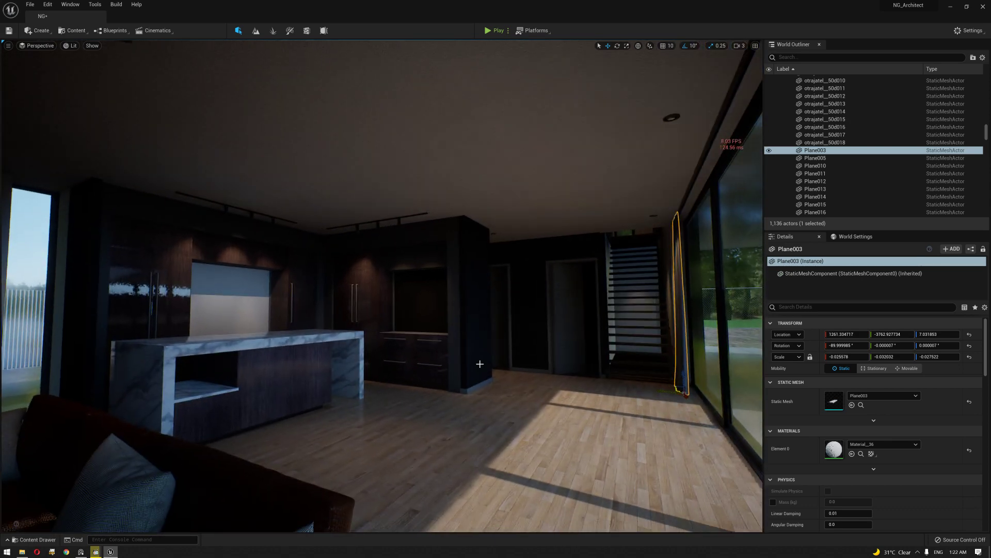
{"action": "right_click_drag", "start_coordinate": [480, 364], "coordinate": [499, 389]}
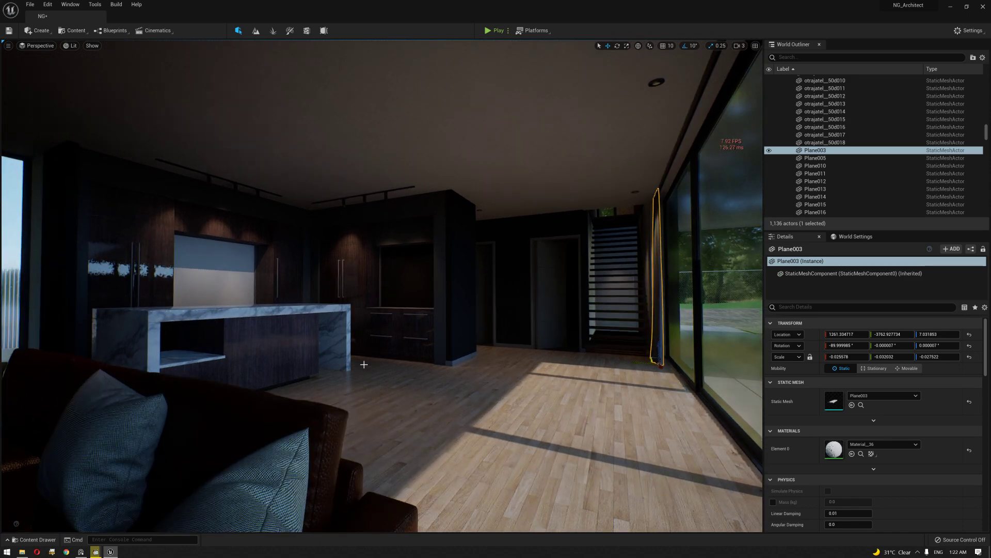
{"action": "middle_click_drag", "start_coordinate": [480, 363], "coordinate": [484, 345]}
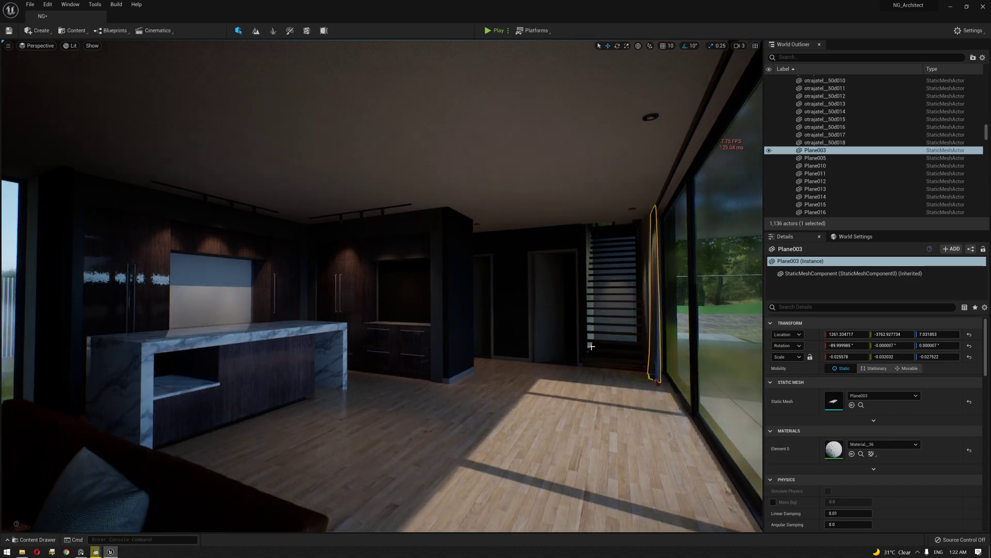
Inspect the lighting on the covered terrace and return to the living room interior.
{"action": "key", "text": "d"}
{"action": "right_click_drag", "start_coordinate": [383, 286], "coordinate": [382, 287]}
{"action": "right_click_drag", "start_coordinate": [533, 207], "coordinate": [534, 207]}
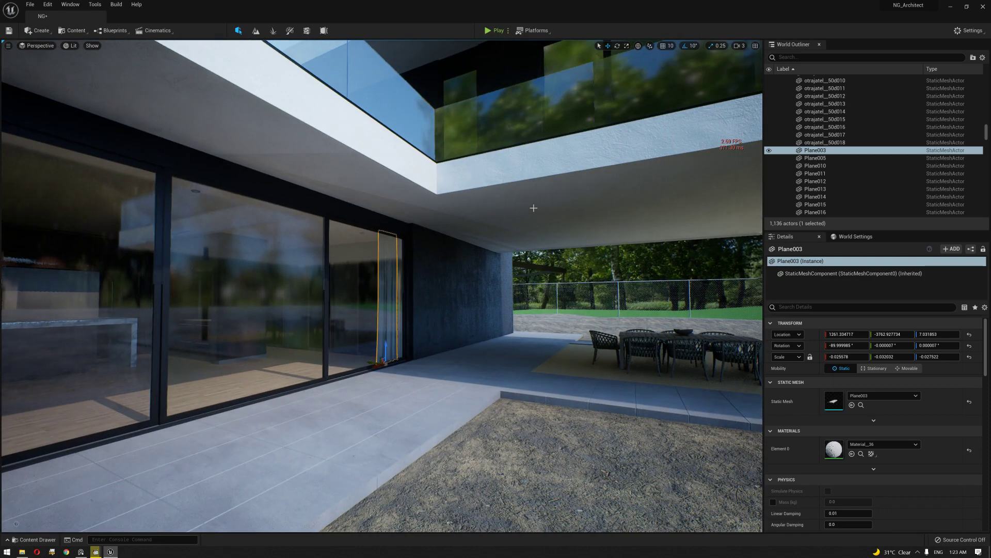
{"action": "left_click", "coordinate": [377, 254]}
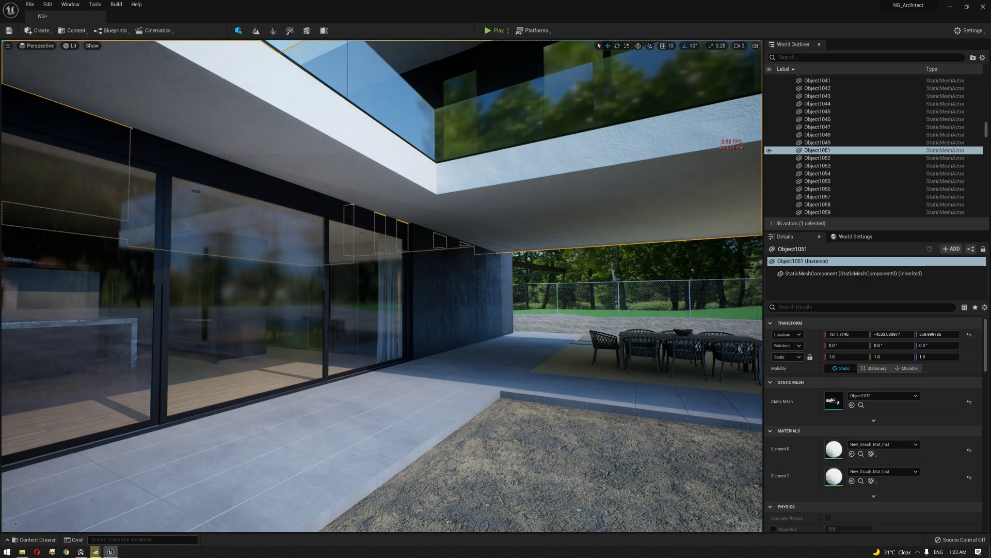
{"action": "mouse_move", "coordinate": [420, 274]}
{"action": "right_mouse_down"}
{"action": "mouse_move", "coordinate": [371, 289]}
{"action": "mouse_move", "coordinate": [354, 283]}
{"action": "mouse_move", "coordinate": [420, 271]}
{"action": "right_mouse_up"}
{"action": "key", "text": "w"}
{"action": "right_click_drag", "start_coordinate": [535, 294], "coordinate": [536, 294]}
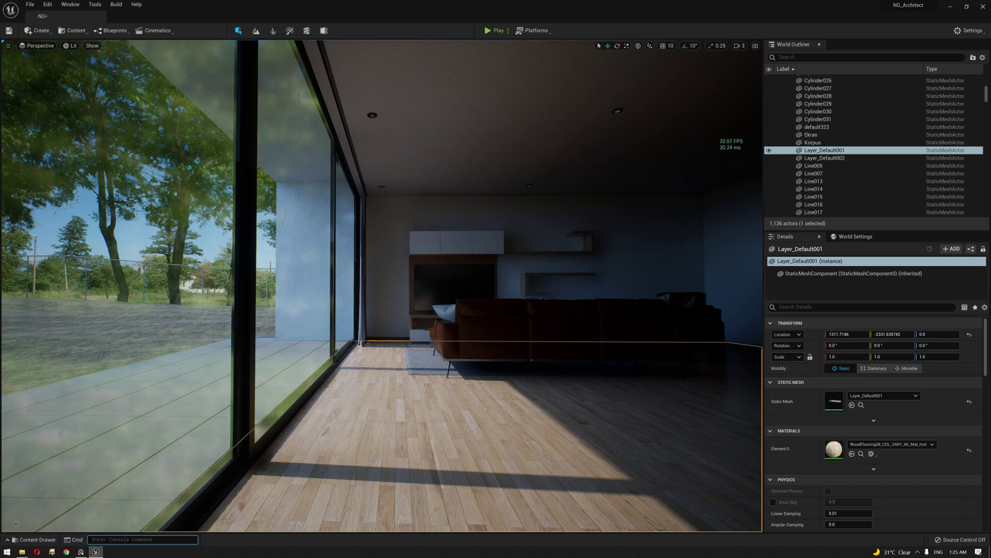
Disable Lumen diffuse indirect lighting with the console command r.Lumen.DiffuseIndirect.Allow 0 and view the living room.
{"action": "type", "text": "r"}
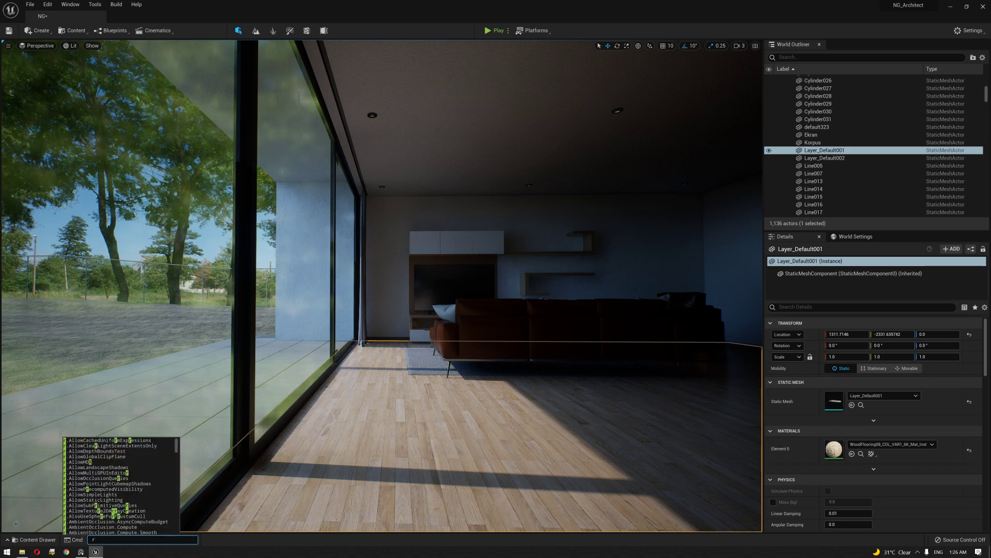
{"action": "type", "text": ".lumen"}
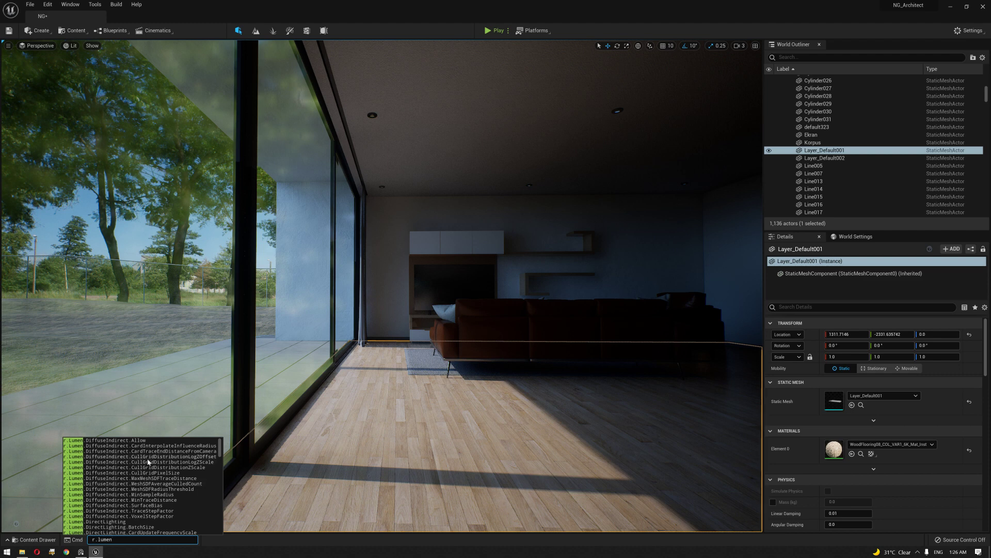
{"action": "scroll", "coordinate": [153, 481], "scroll_direction": "down", "scroll_amount": 4}
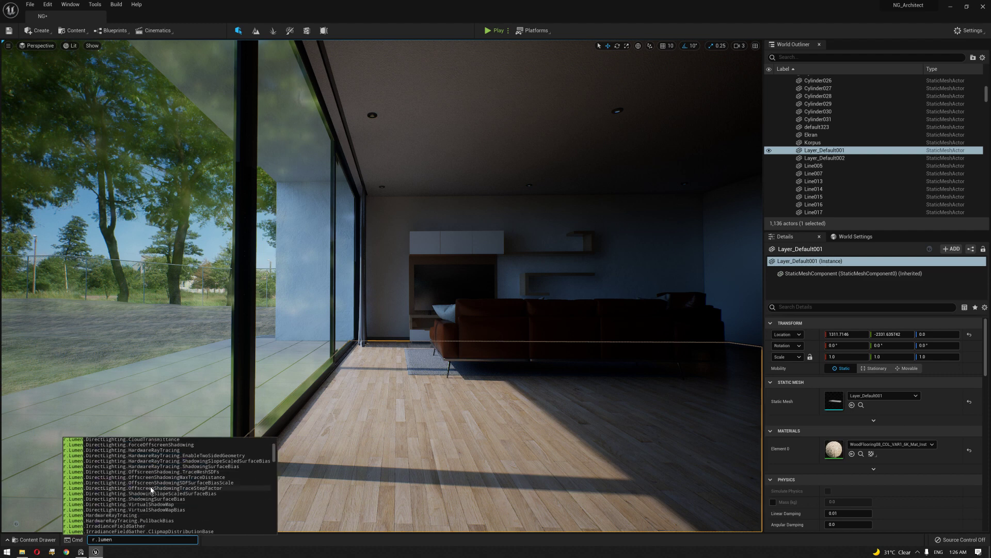
{"action": "scroll", "coordinate": [149, 488], "scroll_direction": "up", "scroll_amount": 4}
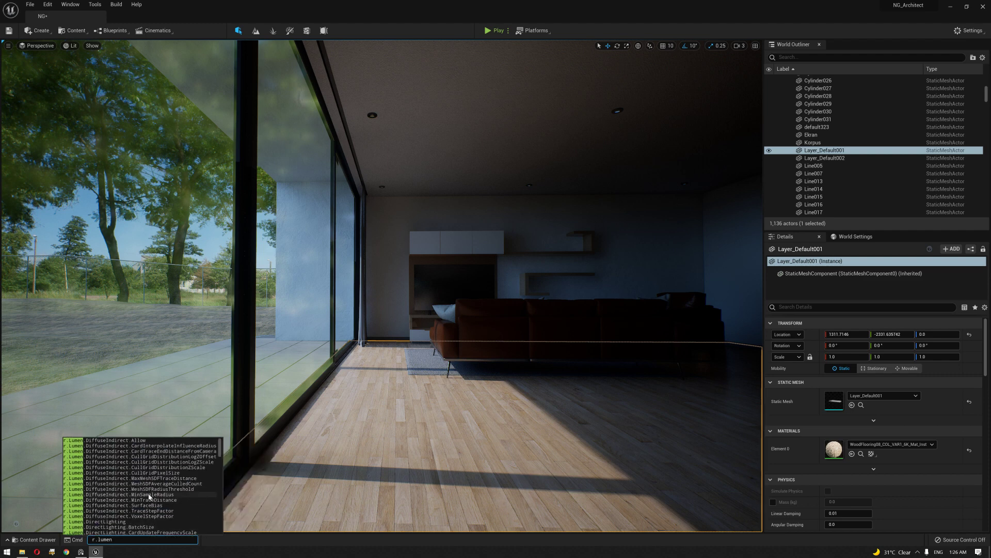
{"action": "left_click", "coordinate": [146, 440]}
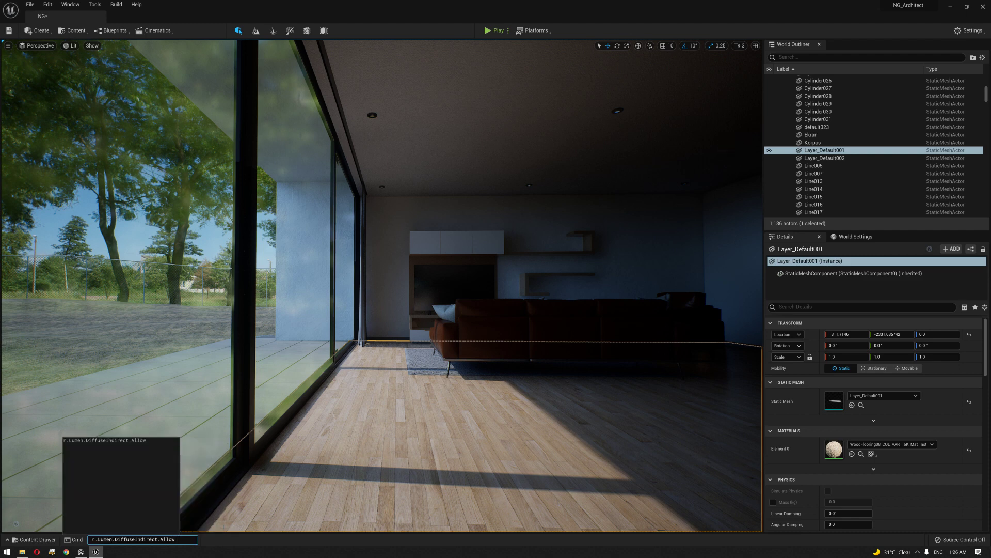
{"action": "type", "text": "1"}
{"action": "key", "text": "Return"}
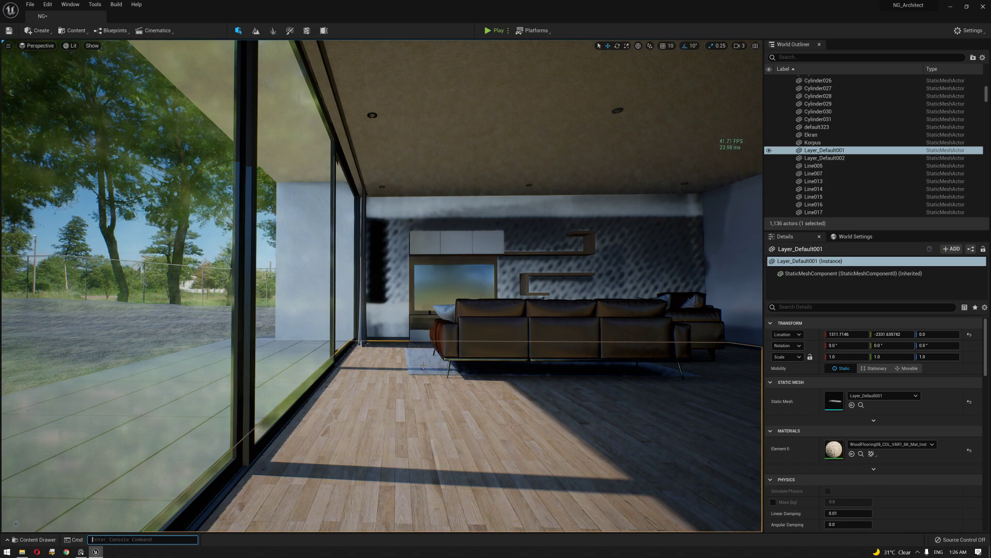
{"action": "mouse_move", "coordinate": [360, 366]}
{"action": "right_mouse_down"}
{"action": "mouse_move", "coordinate": [413, 366]}
{"action": "mouse_move", "coordinate": [372, 362]}
{"action": "right_mouse_up"}
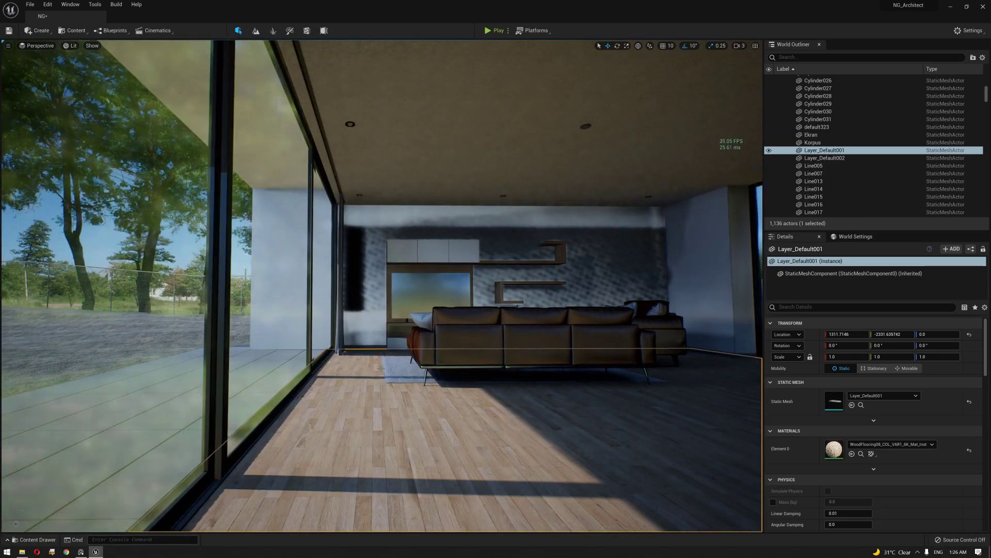
{"action": "scroll", "coordinate": [381, 368], "scroll_direction": "up", "scroll_amount": 2}
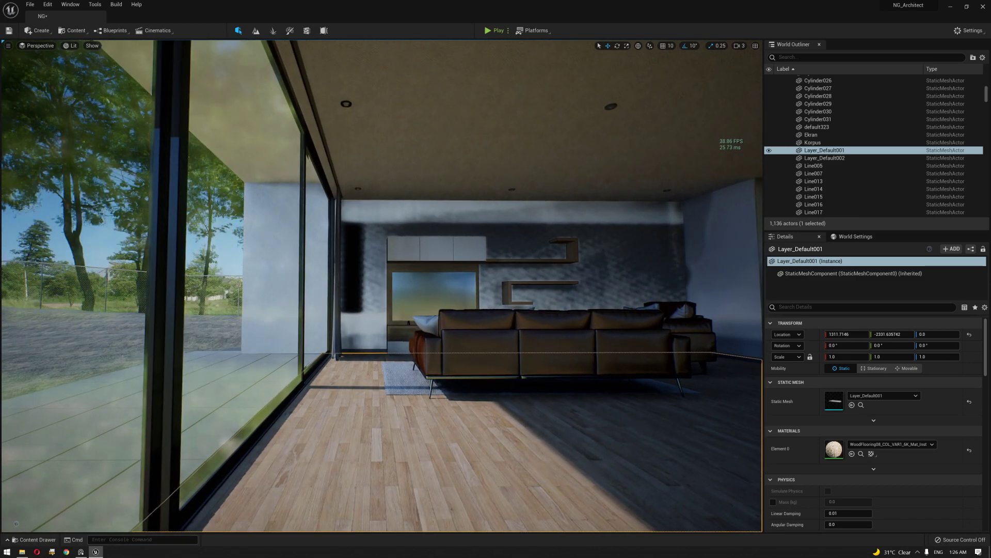
Re-enable Lumen diffuse indirect lighting with r.Lumen.DiffuseIndirect.Allow 1 and view the living room.
{"action": "left_click", "coordinate": [142, 539]}
{"action": "key", "text": "Up"}
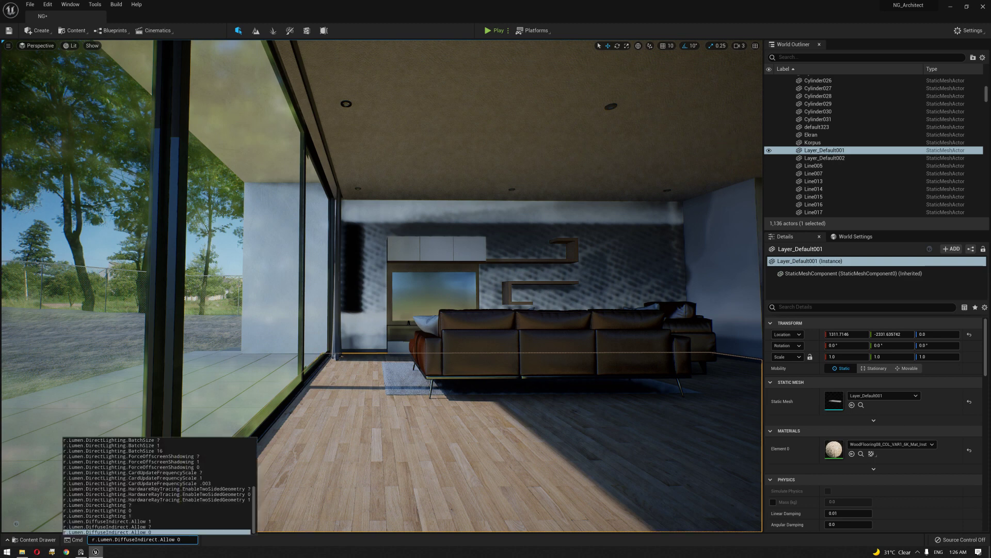
{"action": "key", "text": "BackSpace"}
{"action": "type", "text": "0"}
{"action": "key", "text": "Return"}
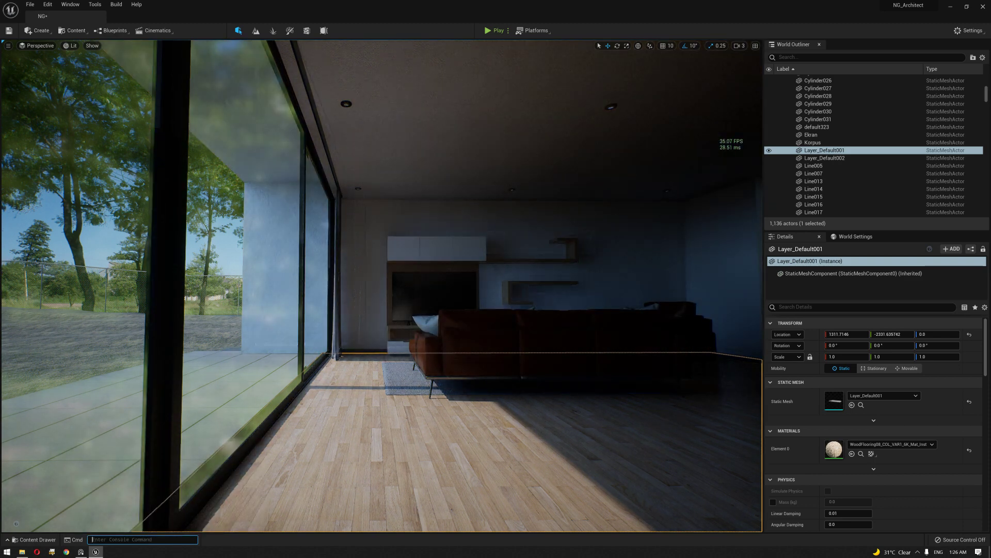
{"action": "left_click_drag", "start_coordinate": [185, 369], "coordinate": [173, 395]}
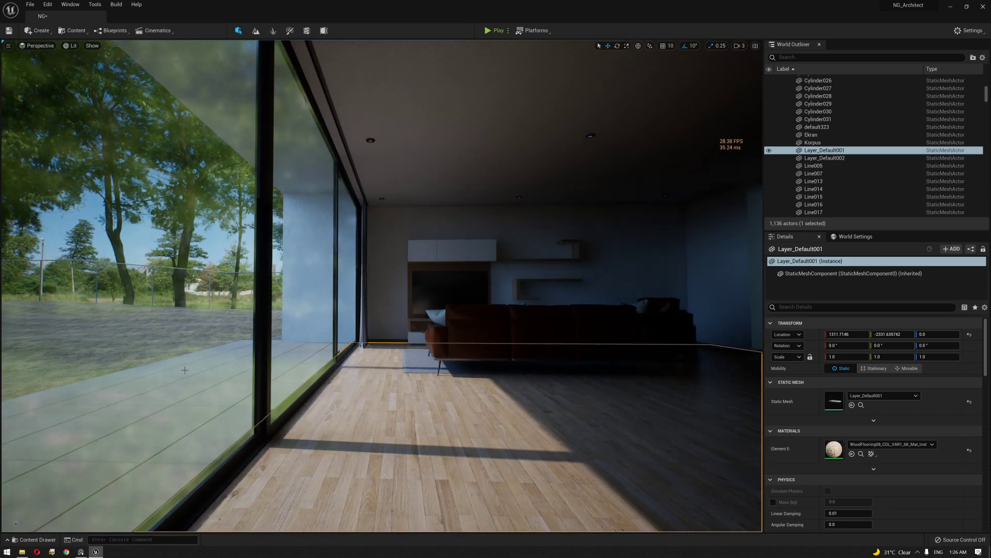
Start an r.Lumen console command and show the Output Log for reading console variable descriptions.
{"action": "key", "text": "grave"}
{"action": "type", "text": "r.lu"}
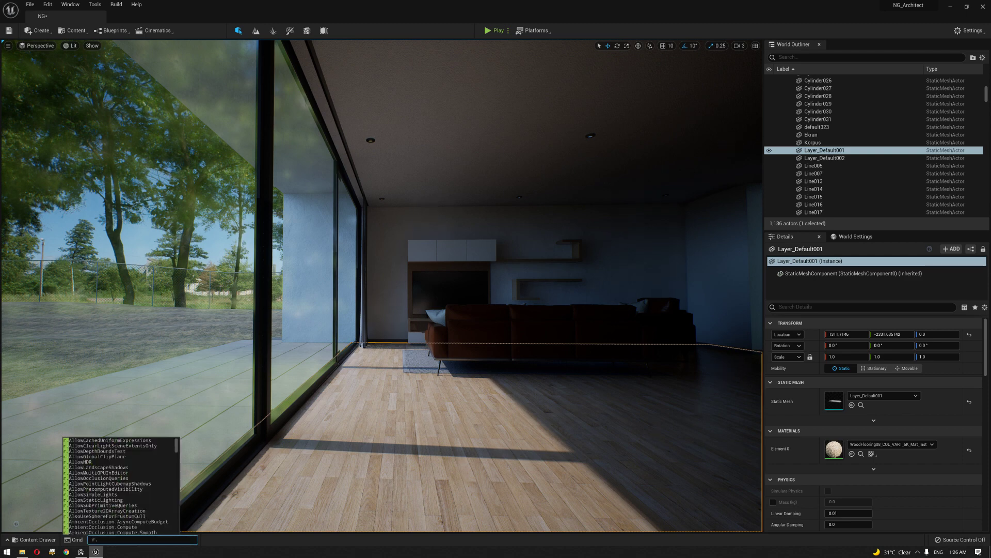
{"action": "key", "text": "BackSpace"}
{"action": "key", "text": "BackSpace"}
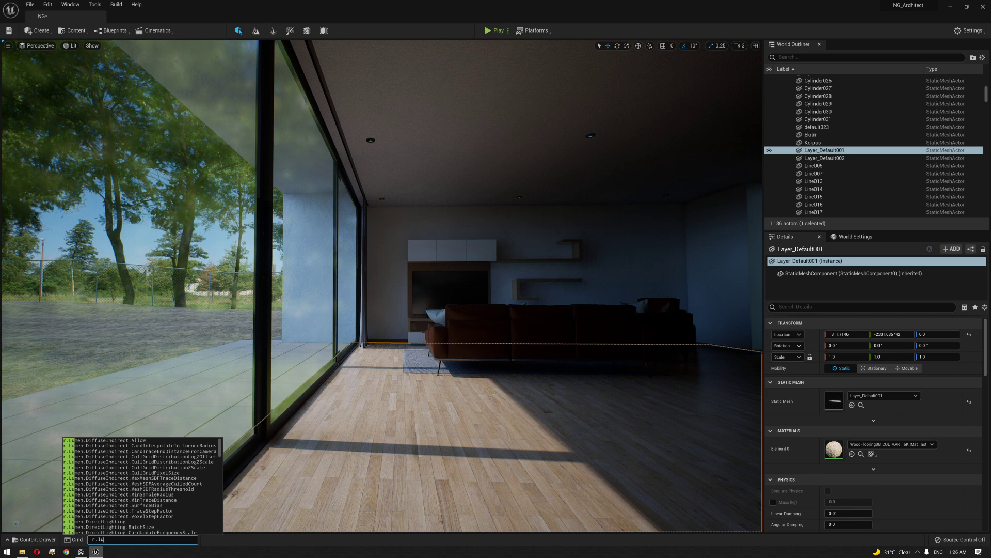
{"action": "left_click", "coordinate": [71, 5]}
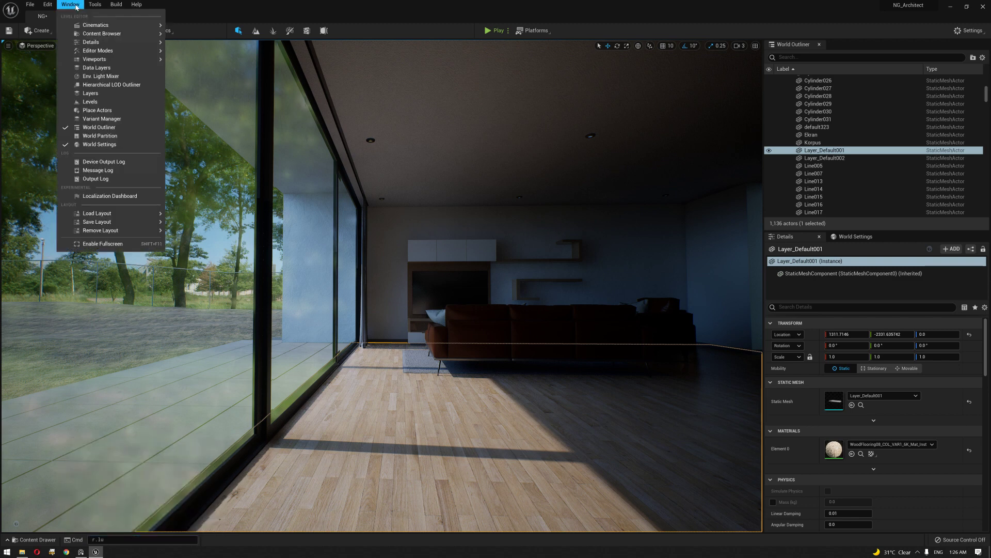
{"action": "left_click", "coordinate": [119, 180]}
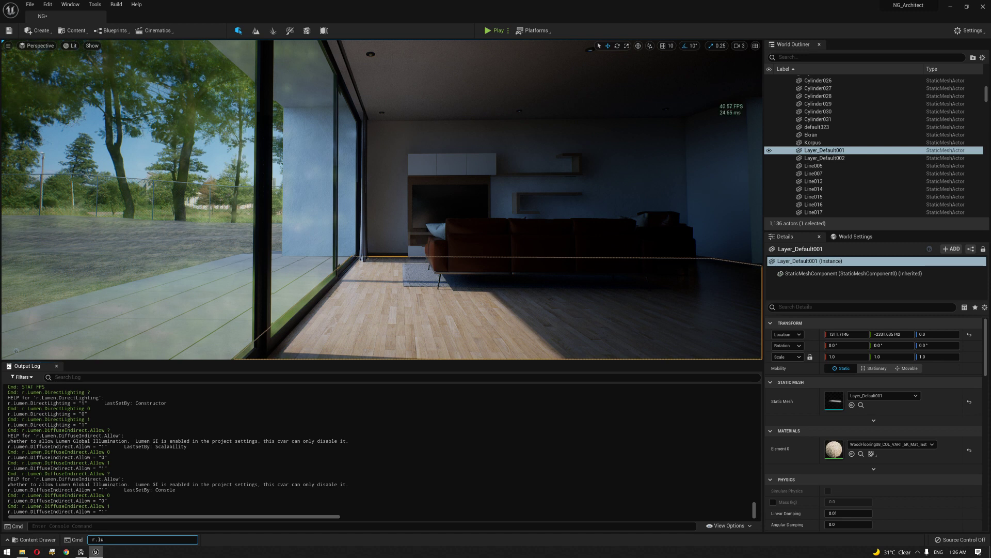
Query the description and value of the console variable r.Lumen.DiffuseIndirect.CullGridPixelSize with a question mark.
{"action": "type", "text": "m"}
{"action": "key", "text": "Down"}
{"action": "key", "text": "Down"}
{"action": "key", "text": "Down"}
{"action": "key", "text": "Down"}
{"action": "key", "text": "Down"}
{"action": "key", "text": "Down"}
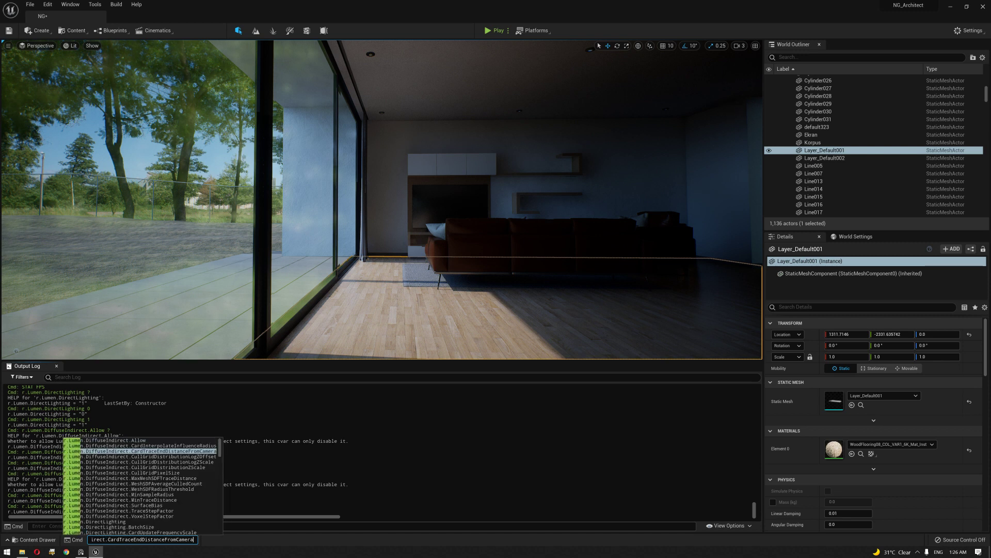
{"action": "key", "text": "Down"}
{"action": "type", "text": "?"}
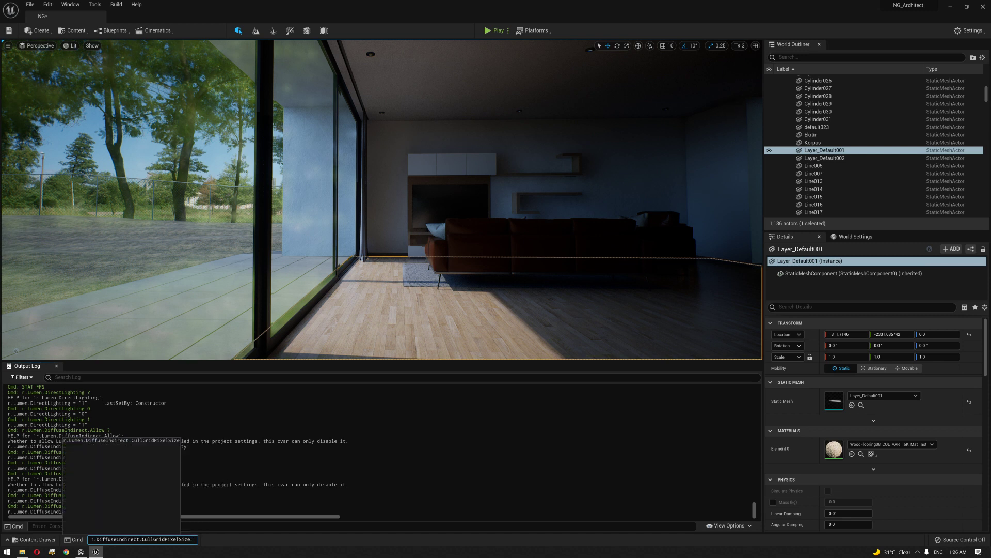
{"action": "key", "text": "Return"}
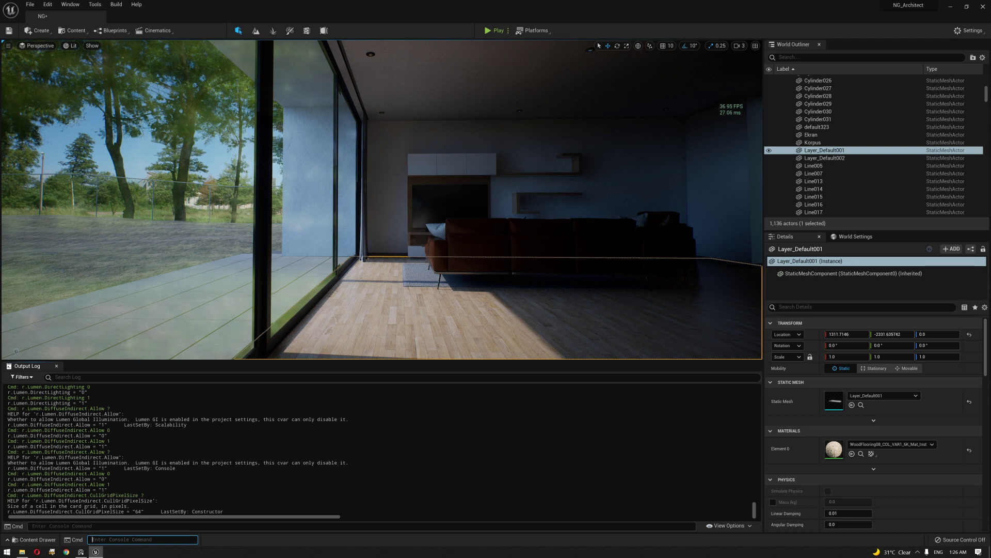
Set the console variable r.Lumen.DiffuseIndirect.CullGridPixelSize to 5.
{"action": "key", "text": "Up"}
{"action": "key", "text": "BackSpace"}
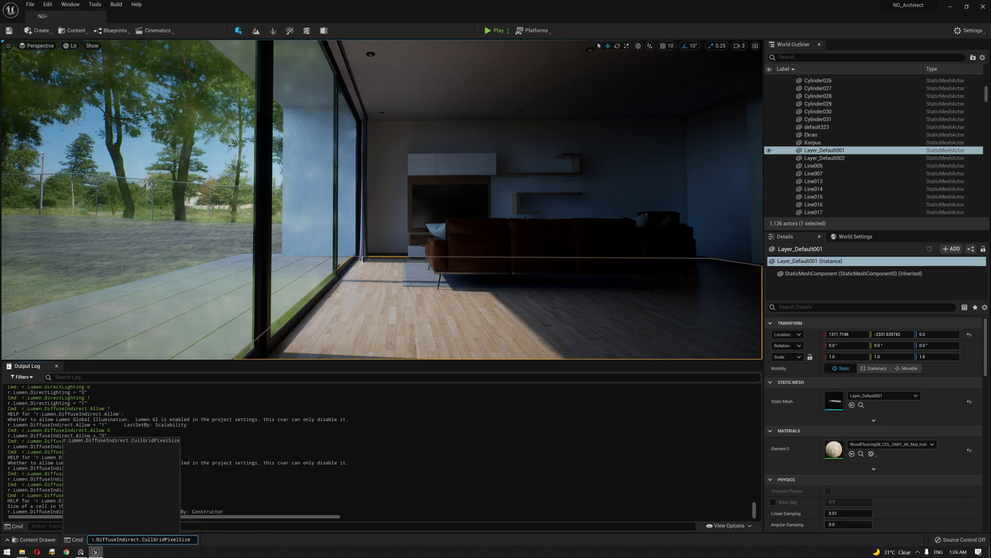
{"action": "type", "text": "5"}
{"action": "key", "text": "Return"}
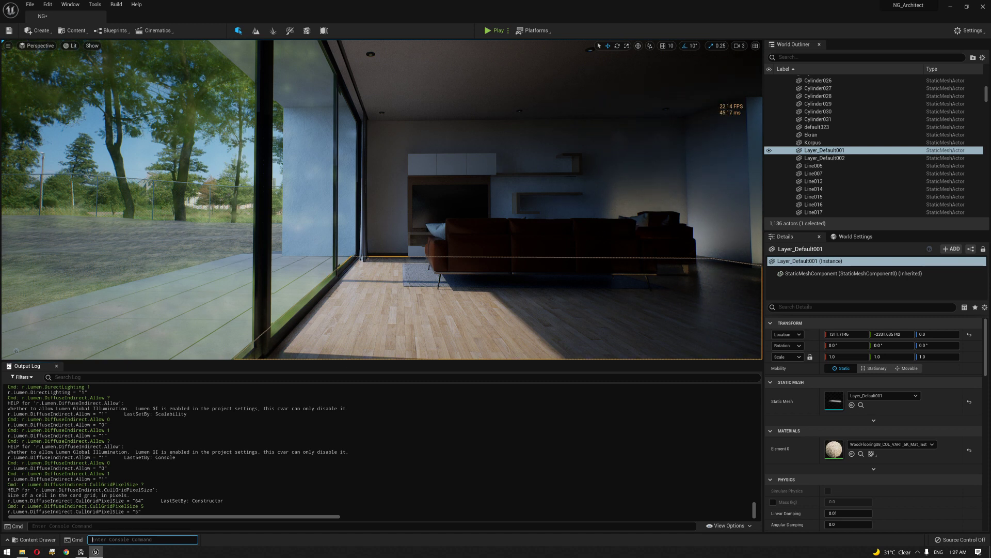
Set r.Lumen.DiffuseIndirect.CullGridPixelSize back to 64 and close the Output Log.
{"action": "key", "text": "Up"}
{"action": "key", "text": "BackSpace"}
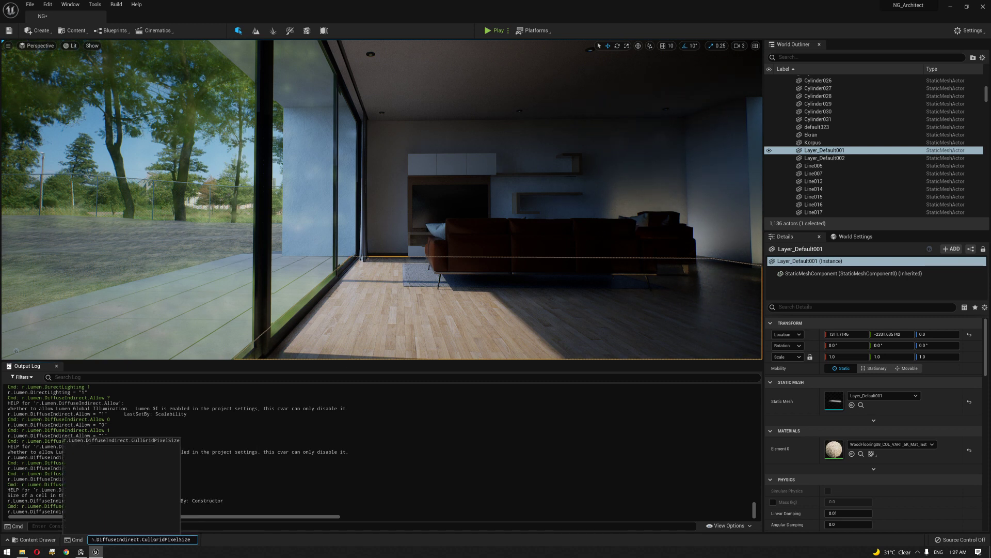
{"action": "type", "text": "64"}
{"action": "key", "text": "Return"}
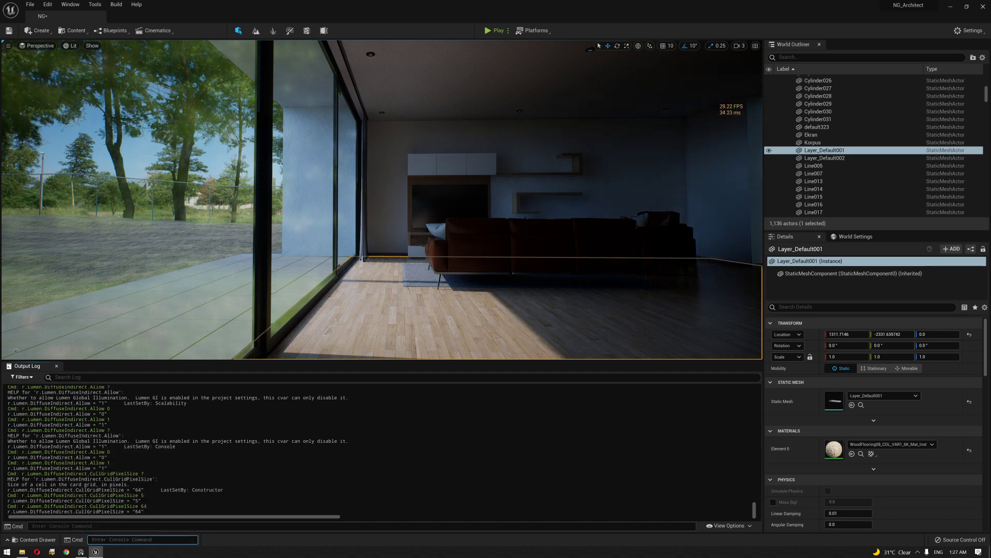
{"action": "right_click_drag", "start_coordinate": [468, 260], "coordinate": [468, 261]}
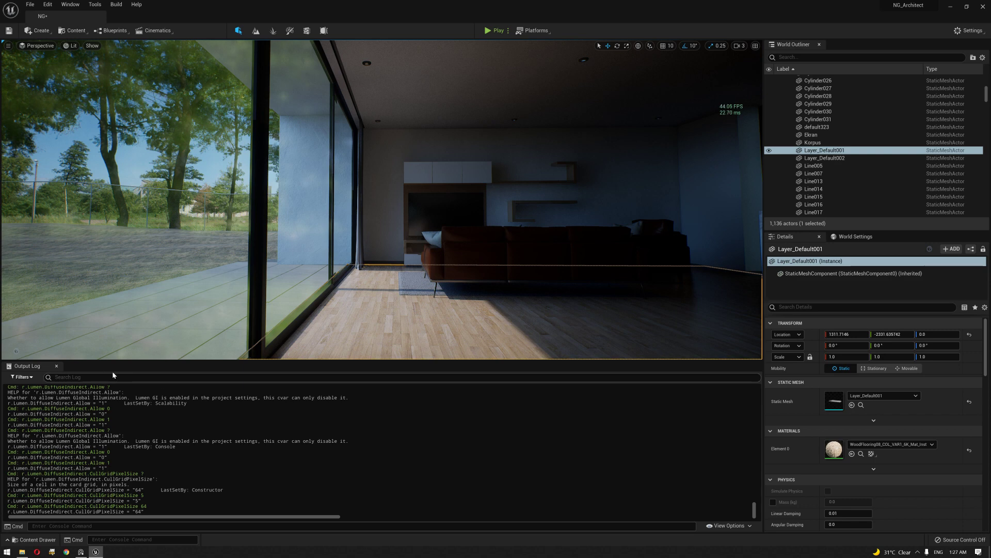
{"action": "left_click", "coordinate": [57, 366]}
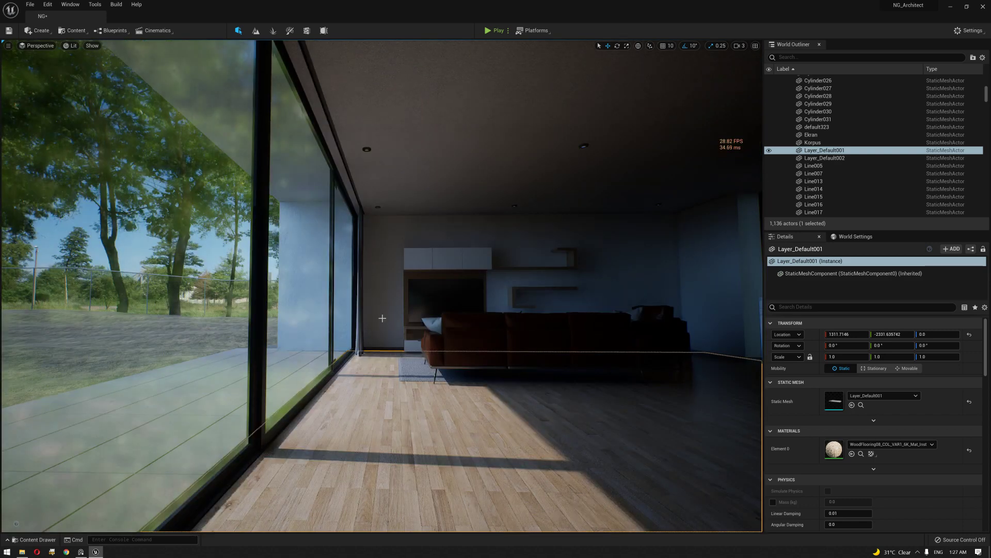
Examine the lighting around the sofa and kitchen island, and on the glazed facade and terrace outside.
{"action": "right_click_drag", "start_coordinate": [384, 339], "coordinate": [517, 312]}
{"action": "key", "text": "w"}
{"action": "key", "text": "w"}
{"action": "key", "text": "w"}
{"action": "left_click_drag", "start_coordinate": [433, 248], "coordinate": [365, 336]}
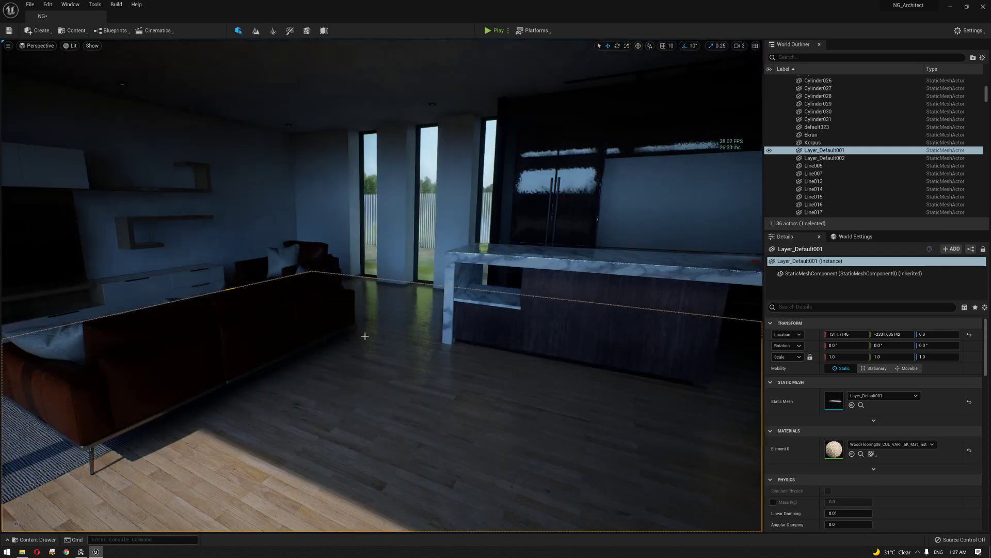
{"action": "right_click_drag", "start_coordinate": [365, 336], "coordinate": [628, 323]}
{"action": "key", "text": "s"}
{"action": "key", "text": "w"}
{"action": "key", "text": "s"}
{"action": "key", "text": "s"}
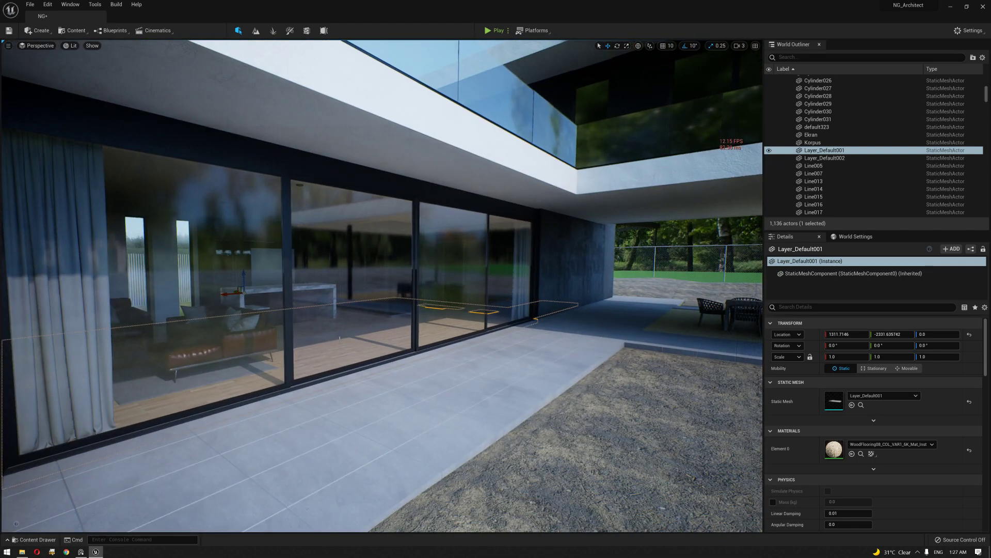
{"action": "left_click_drag", "start_coordinate": [407, 330], "coordinate": [400, 340]}
{"action": "key", "text": "d"}
{"action": "right_click_drag", "start_coordinate": [400, 339], "coordinate": [403, 322]}
{"action": "left_click_drag", "start_coordinate": [402, 315], "coordinate": [416, 342]}
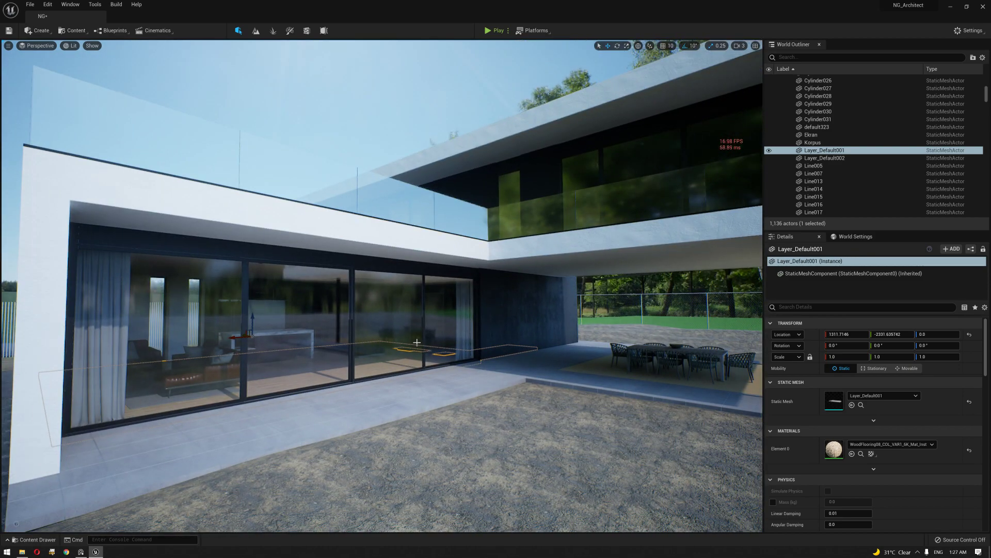
Set the DirectionalLight's indirect lighting intensity to 15, viewing the result from inside the living room.
{"action": "right_click_drag", "start_coordinate": [361, 298], "coordinate": [438, 326]}
{"action": "left_click_drag", "start_coordinate": [393, 299], "coordinate": [380, 287]}
{"action": "right_click_drag", "start_coordinate": [380, 287], "coordinate": [424, 294]}
{"action": "key", "text": "w"}
{"action": "key", "text": "a"}
{"action": "left_click_drag", "start_coordinate": [384, 261], "coordinate": [380, 267]}
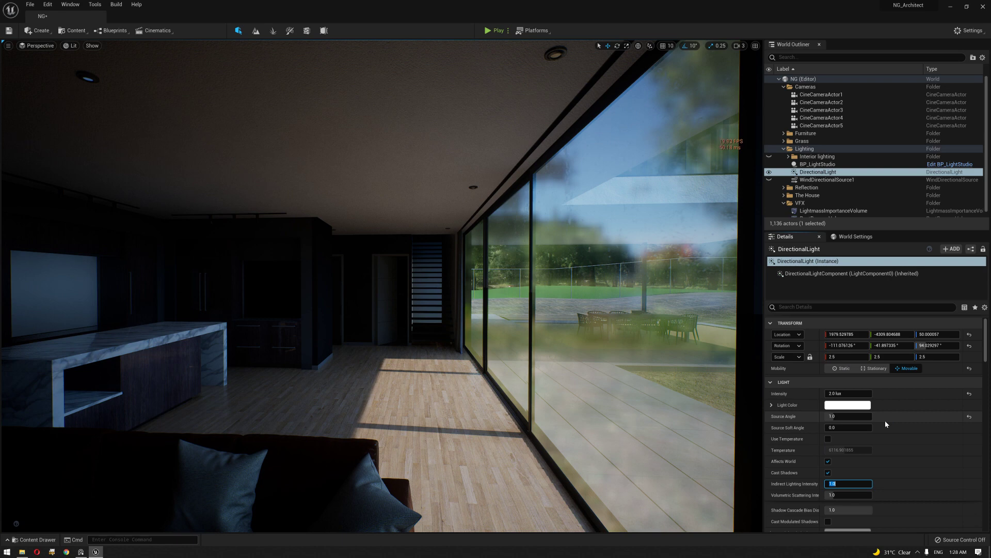
{"action": "type", "text": "15"}
{"action": "key", "text": "Return"}
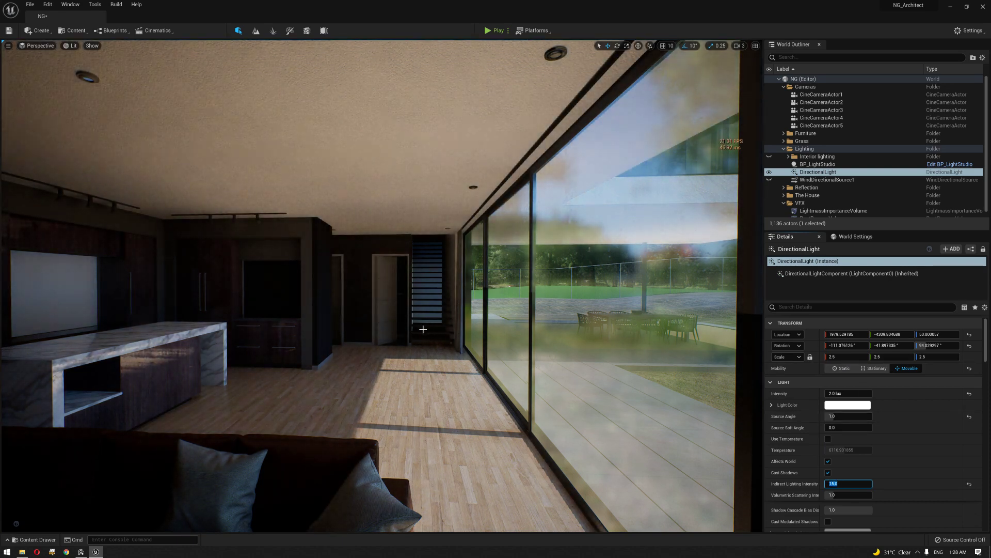
Inspect the bounced light in the living room and kitchen, and on the house's exterior facade and overhang.
{"action": "mouse_move", "coordinate": [422, 328]}
{"action": "right_mouse_down"}
{"action": "mouse_move", "coordinate": [359, 326]}
{"action": "mouse_move", "coordinate": [500, 326]}
{"action": "mouse_move", "coordinate": [406, 328]}
{"action": "mouse_move", "coordinate": [420, 329]}
{"action": "right_mouse_up"}
{"action": "key", "text": "w"}
{"action": "key", "text": "a"}
{"action": "key", "text": "d"}
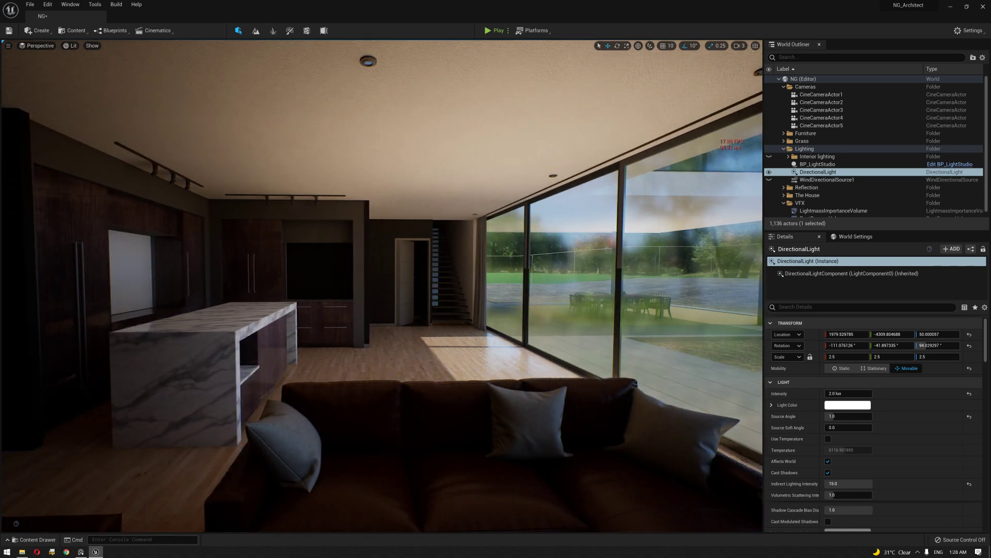
{"action": "key", "text": "s"}
{"action": "right_click_drag", "start_coordinate": [419, 329], "coordinate": [351, 302]}
{"action": "key", "text": "d"}
{"action": "key", "text": "s"}
{"action": "key", "text": "d"}
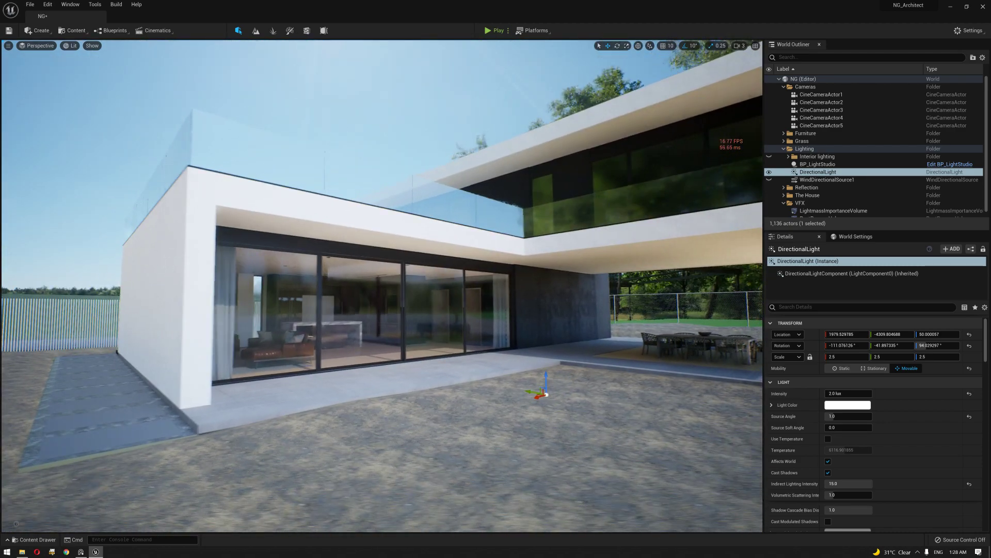
{"action": "right_click_drag", "start_coordinate": [508, 344], "coordinate": [501, 343]}
{"action": "key", "text": "w"}
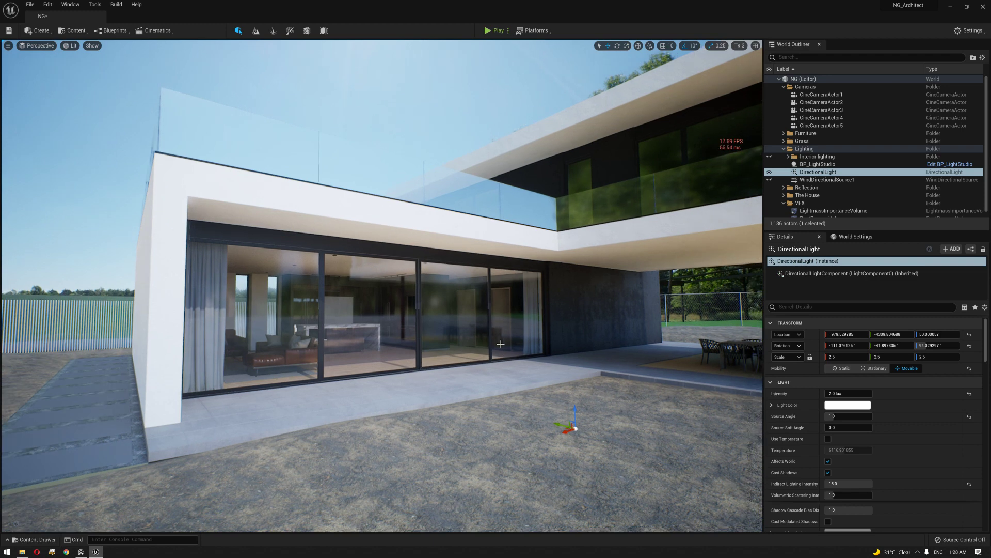
Set the DirectionalLight's indirect lighting intensity to 2.0 and check the terrace and facade.
{"action": "left_click", "coordinate": [843, 482]}
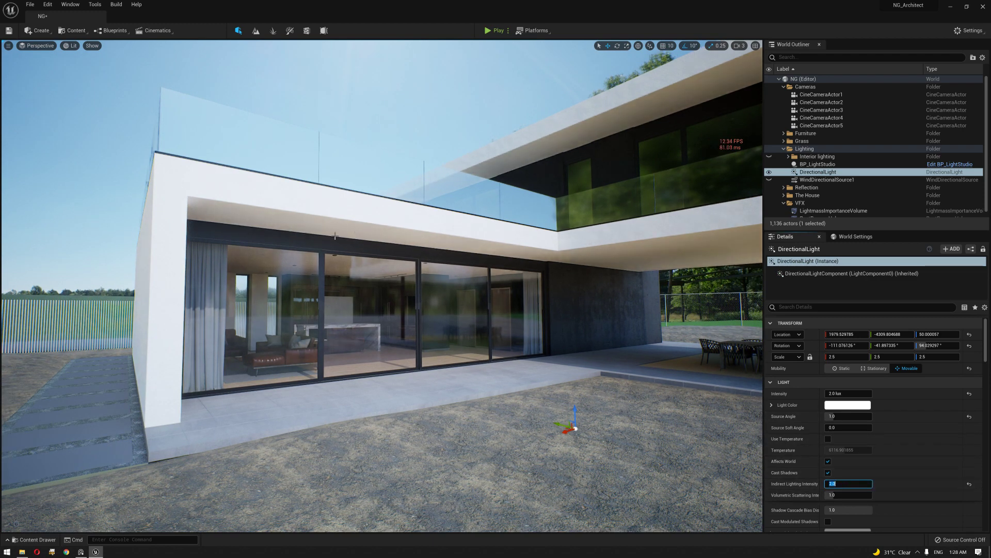
{"action": "right_click_drag", "start_coordinate": [404, 301], "coordinate": [374, 299]}
{"action": "key", "text": "w"}
{"action": "key", "text": "w"}
{"action": "key", "text": "w"}
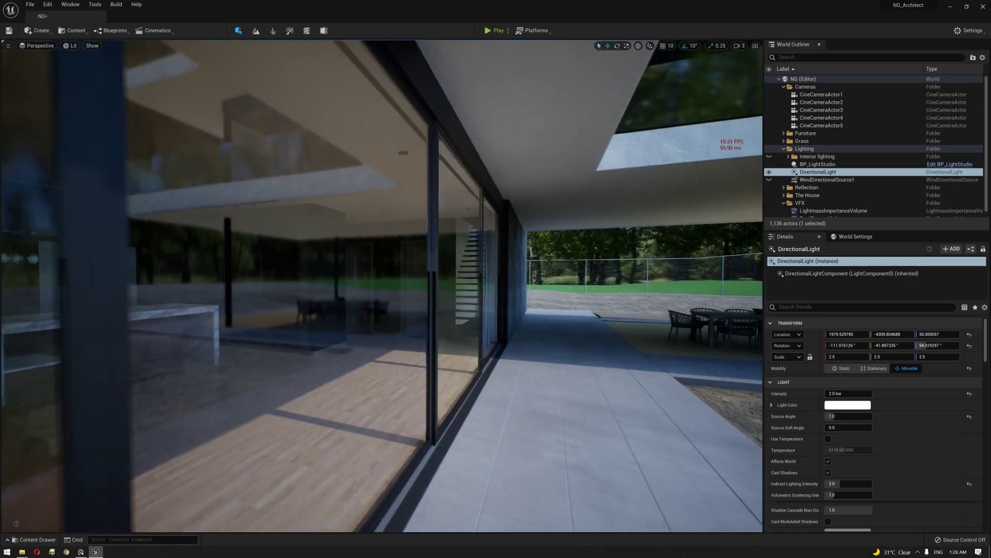
{"action": "key", "text": "d"}
{"action": "key", "text": "d"}
{"action": "left_click_drag", "start_coordinate": [413, 308], "coordinate": [443, 319]}
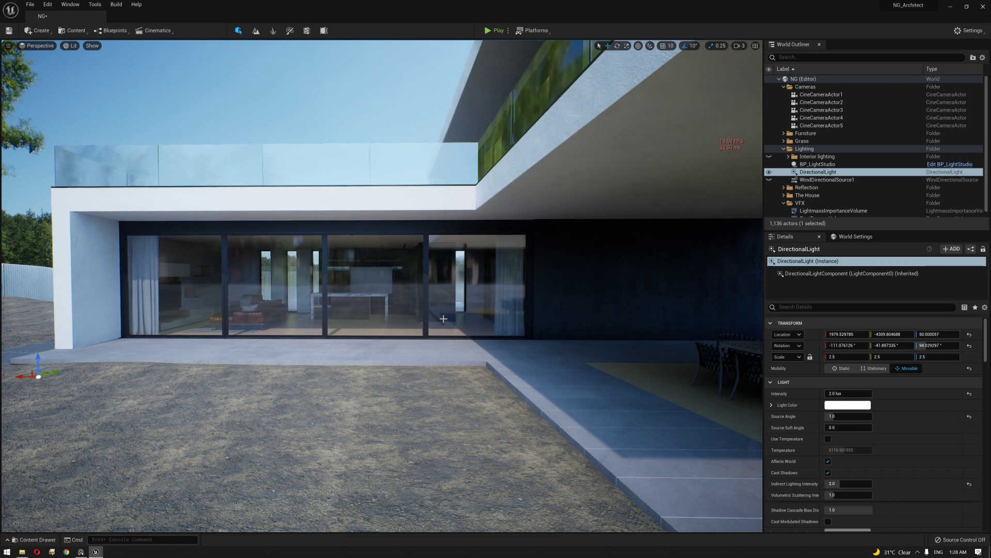
Show all hidden actors in the level, including the grass and interior lighting.
{"action": "right_click", "coordinate": [387, 310]}
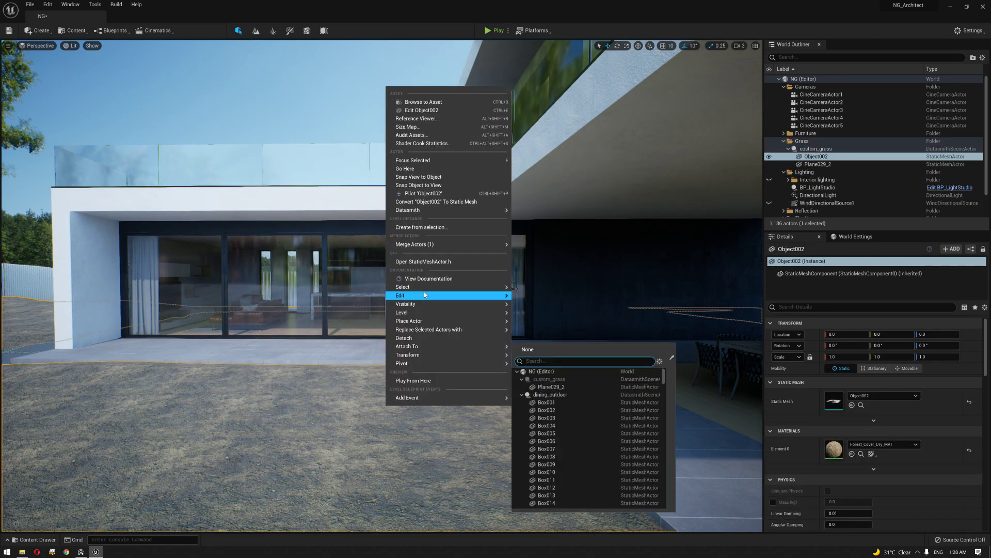
{"action": "mouse_move", "coordinate": [424, 308]}
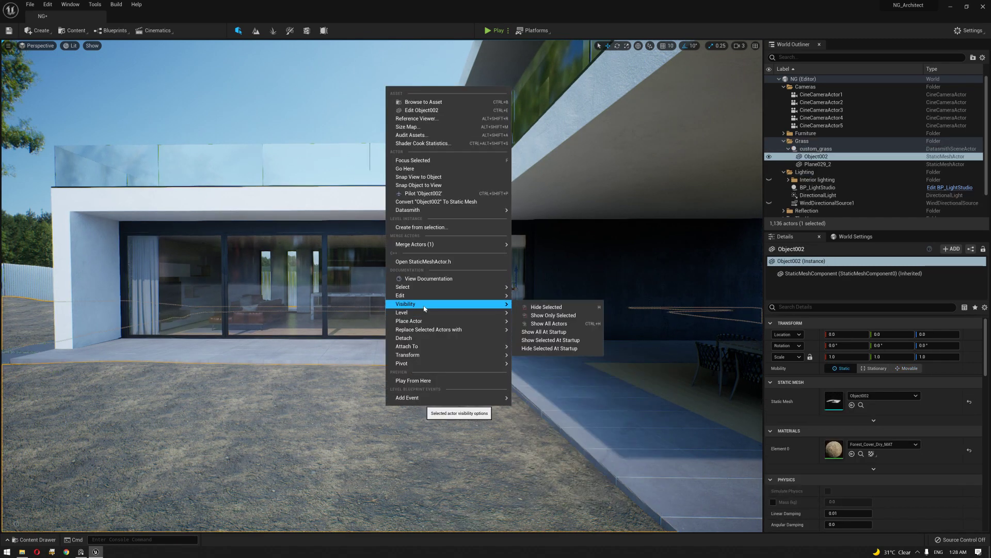
{"action": "left_click", "coordinate": [554, 324]}
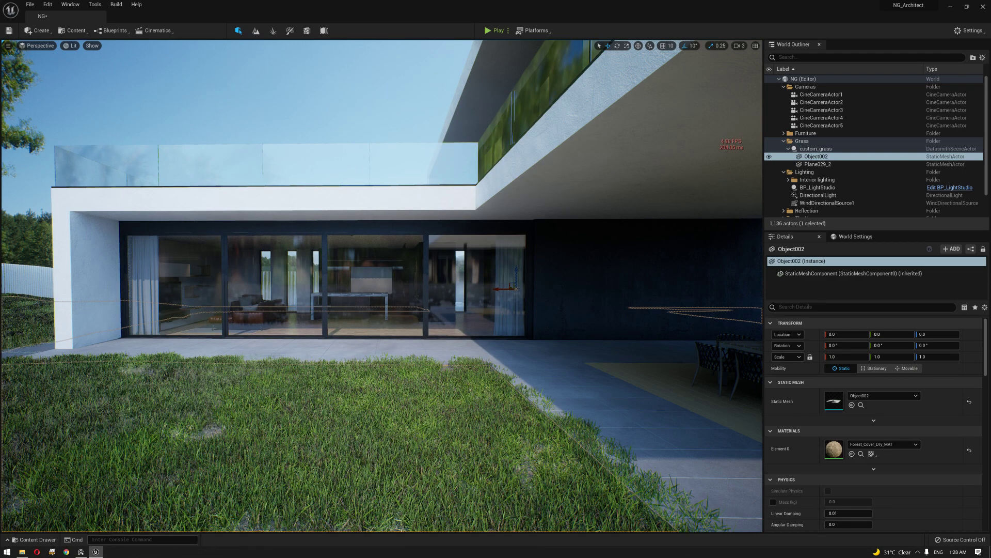
Select BP_LightStudio and examine the lawn, glazed facade and covered dining terrace from the garden.
{"action": "left_click", "coordinate": [817, 187]}
{"action": "right_click_drag", "start_coordinate": [382, 286], "coordinate": [289, 285]}
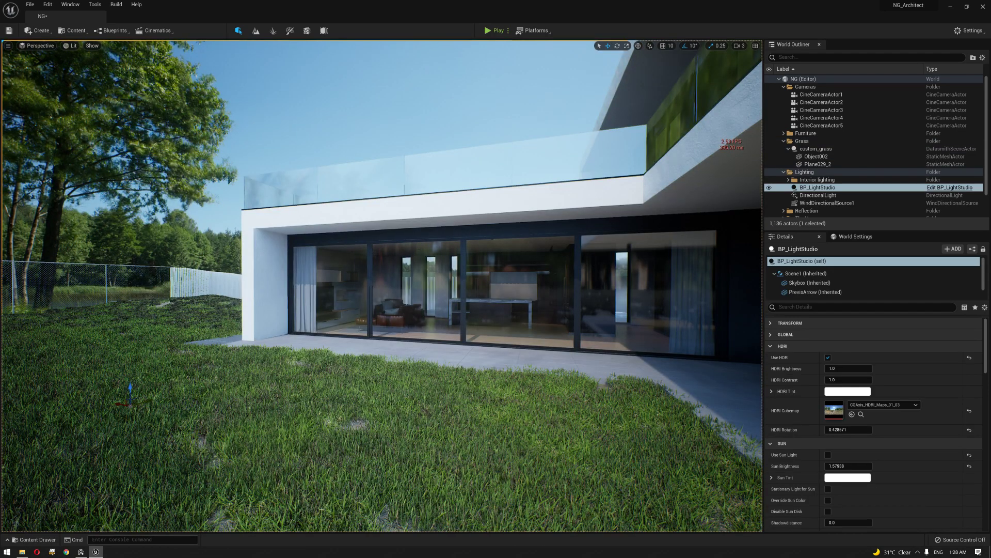
{"action": "key", "text": "s"}
{"action": "key", "text": "s"}
{"action": "right_click_drag", "start_coordinate": [382, 286], "coordinate": [534, 279]}
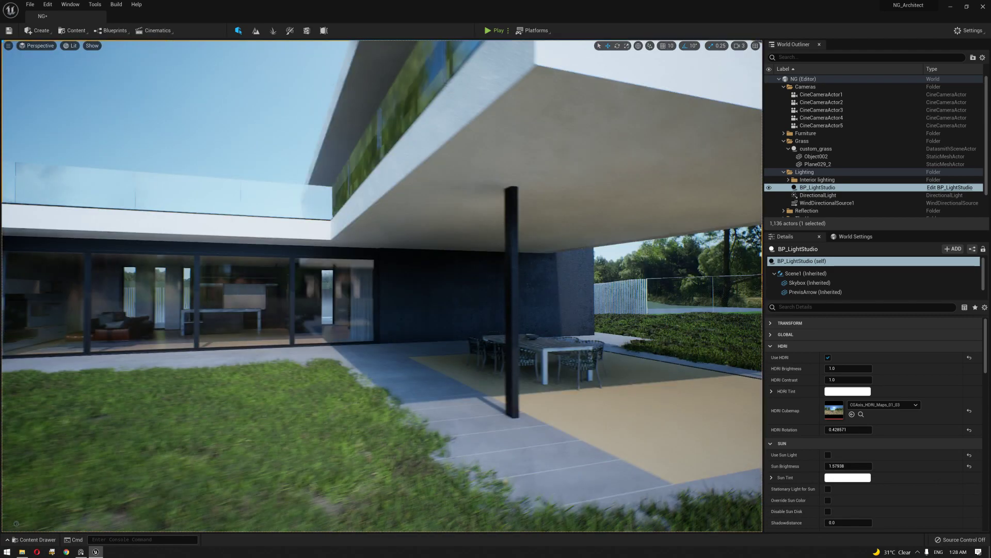
{"action": "right_click_drag", "start_coordinate": [382, 285], "coordinate": [420, 286]}
{"action": "key", "text": "a"}
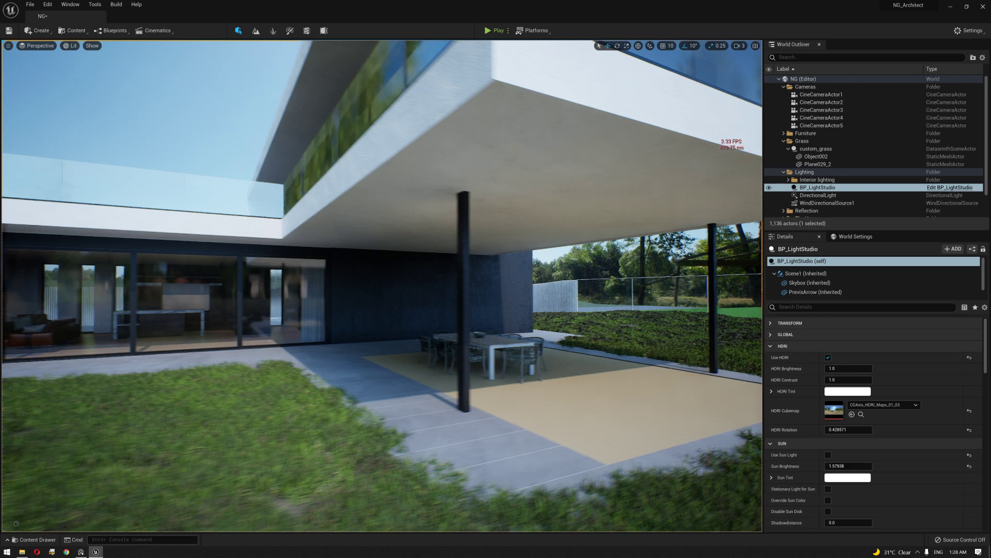
{"action": "key", "text": "a"}
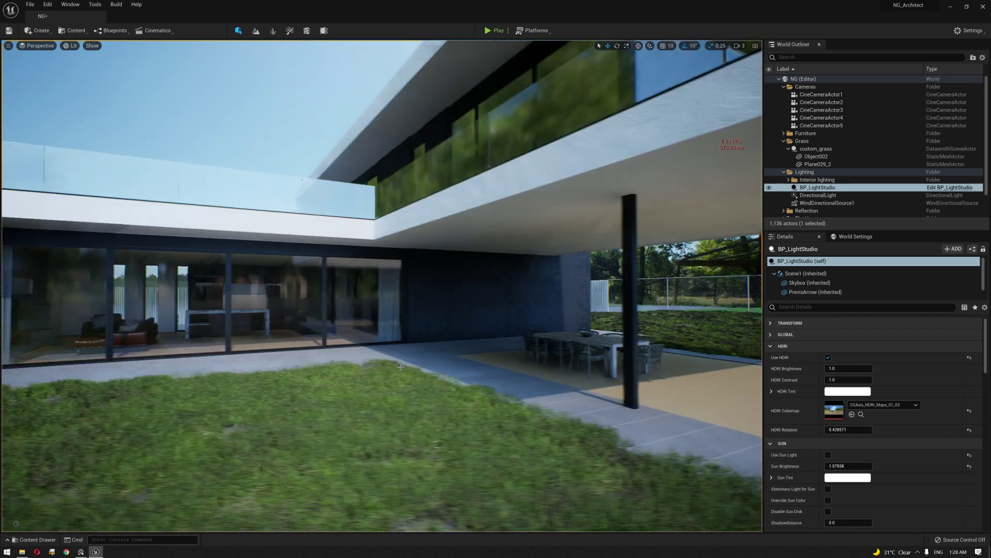
{"action": "key", "text": "a"}
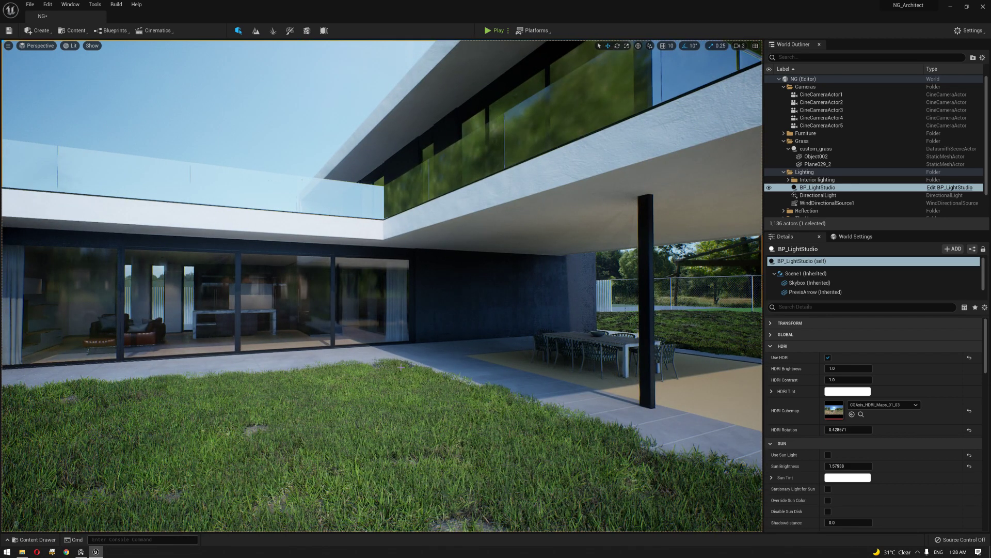
{"action": "scroll", "coordinate": [399, 366], "scroll_direction": "down", "scroll_amount": 2}
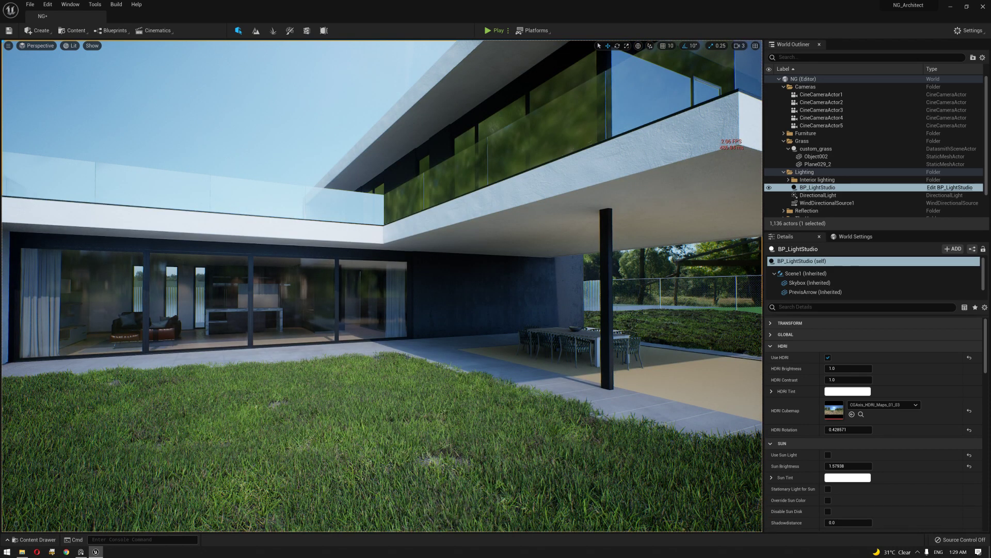
{"action": "right_click_drag", "start_coordinate": [372, 395], "coordinate": [358, 395]}
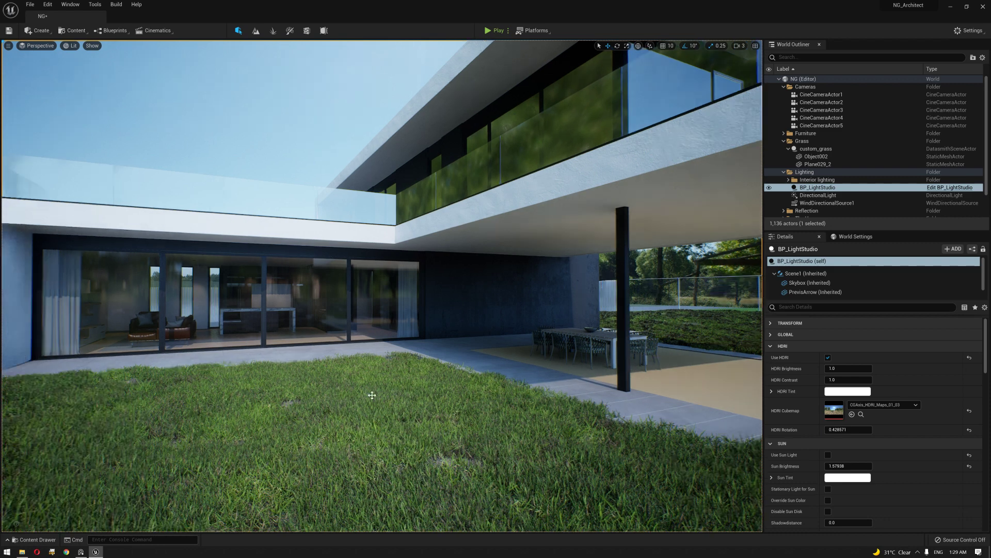
Review the daylit house exterior through CineCameraActor3, CineCameraActor2 and CineCameraActor5 in turn.
{"action": "left_click", "coordinate": [40, 47]}
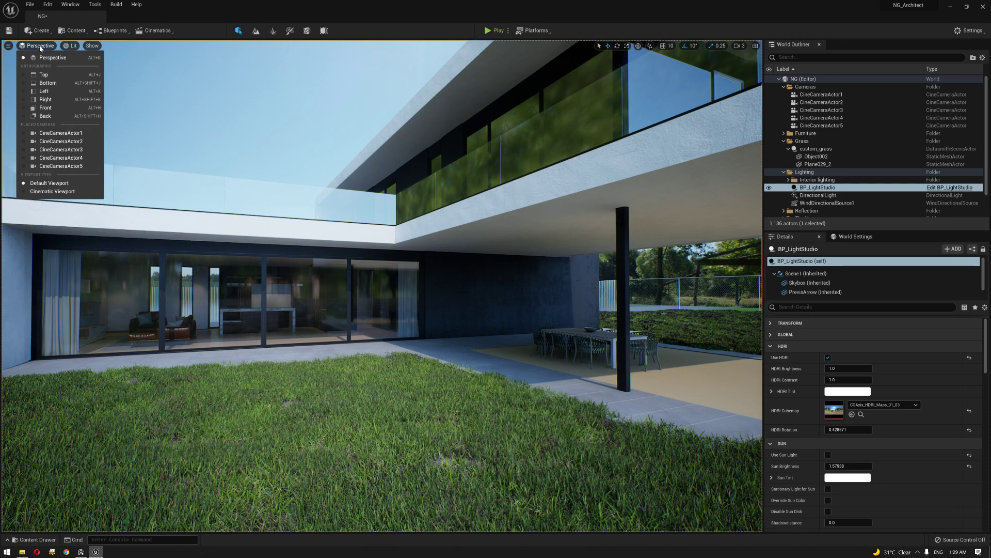
{"action": "left_click", "coordinate": [66, 150]}
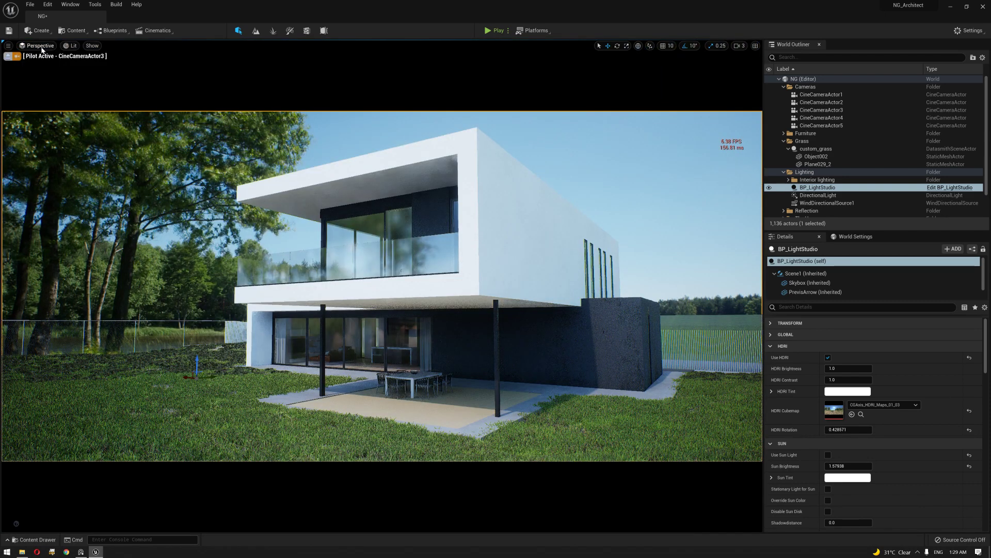
{"action": "left_click", "coordinate": [41, 46]}
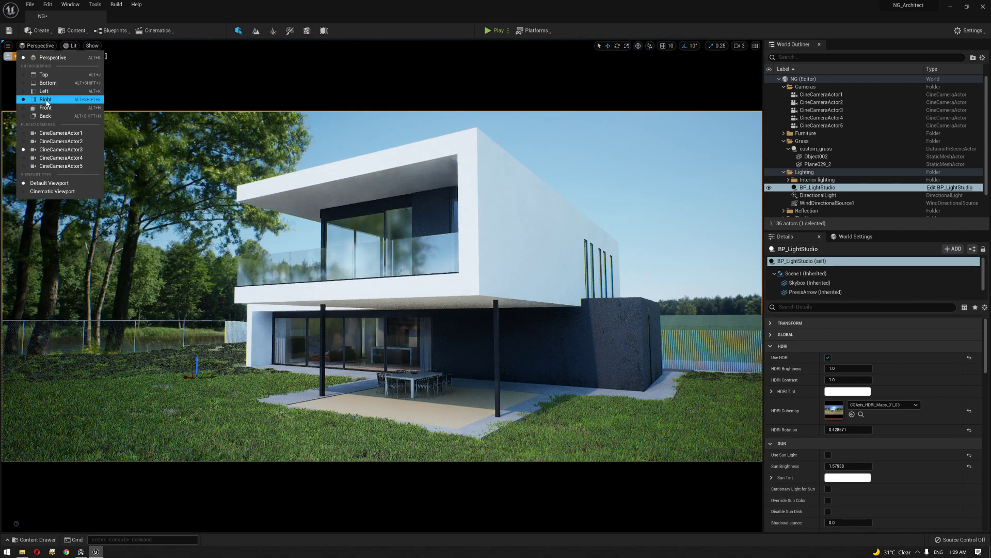
{"action": "left_click", "coordinate": [64, 143]}
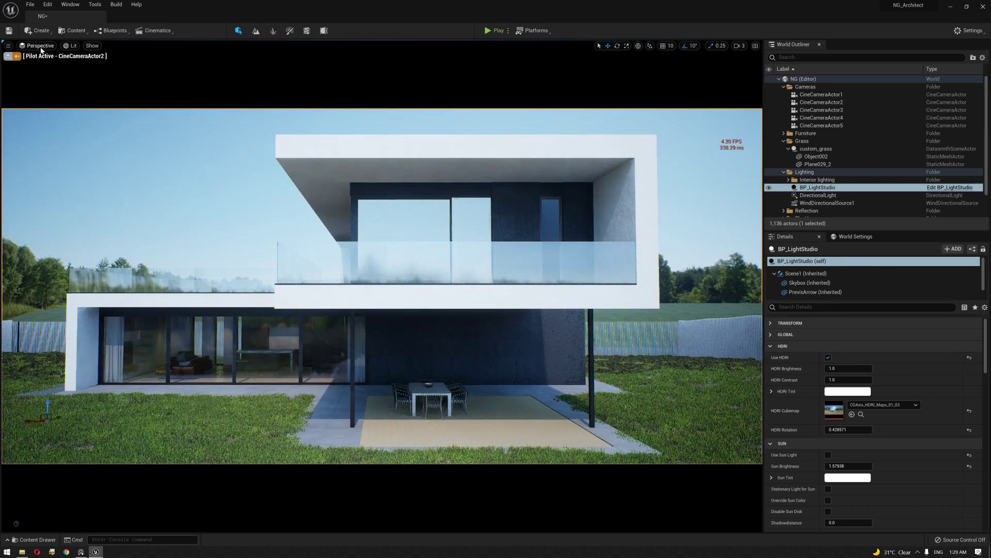
{"action": "left_click", "coordinate": [41, 48]}
{"action": "left_click", "coordinate": [60, 166]}
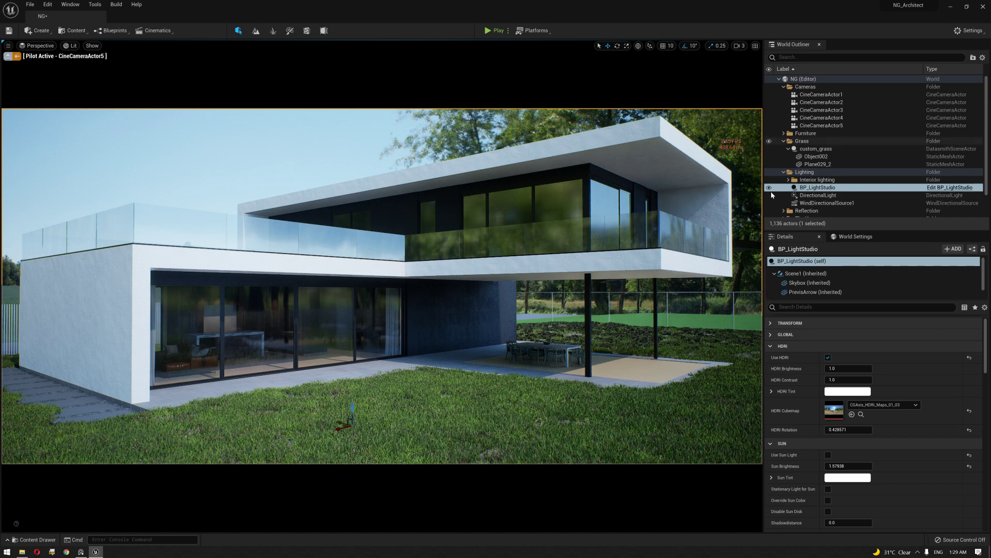
Toggle BP_LightStudio's visibility, leaving it shown and selected, and turn on the spotlights in the Interior lighting folder.
{"action": "left_click", "coordinate": [790, 194]}
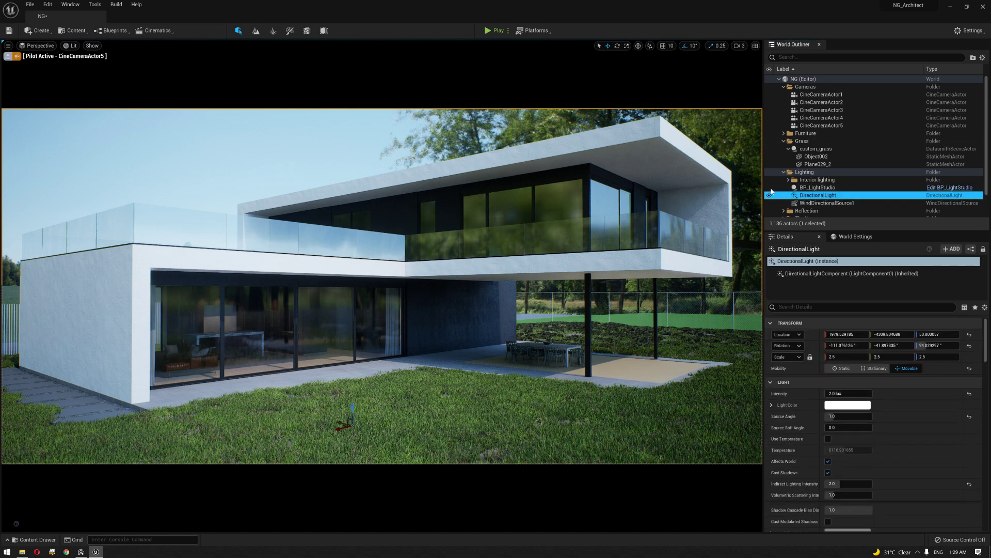
{"action": "left_click", "coordinate": [769, 188]}
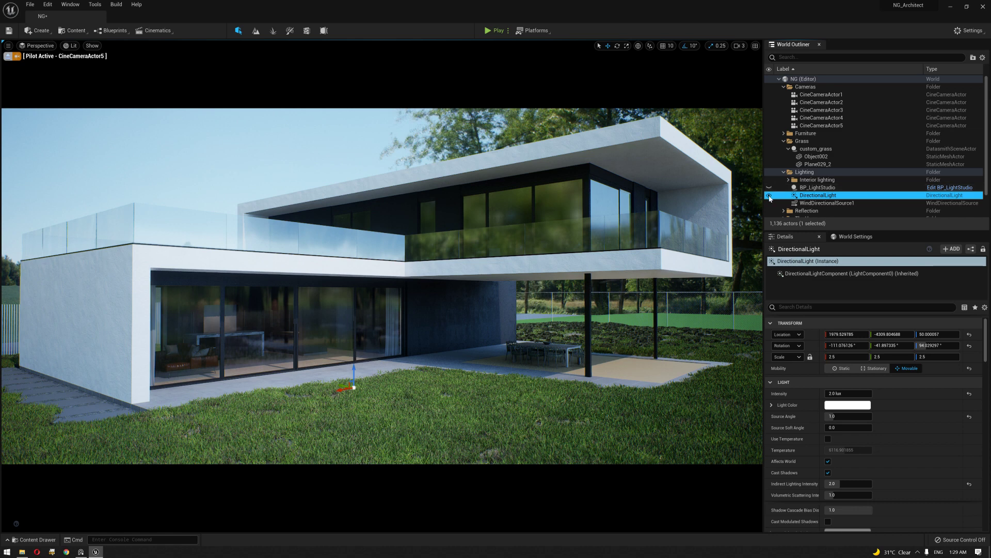
{"action": "left_click", "coordinate": [804, 180]}
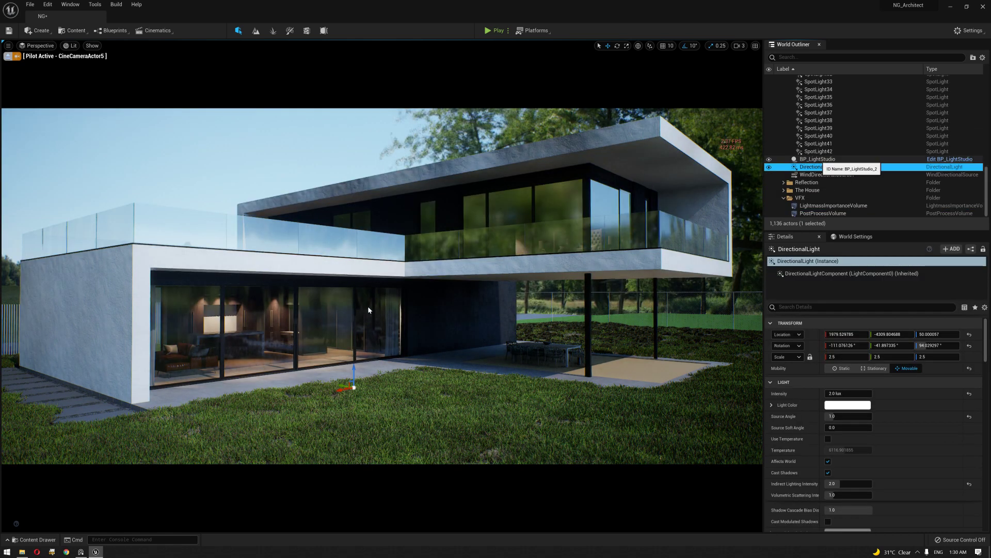
{"action": "key", "text": "Up"}
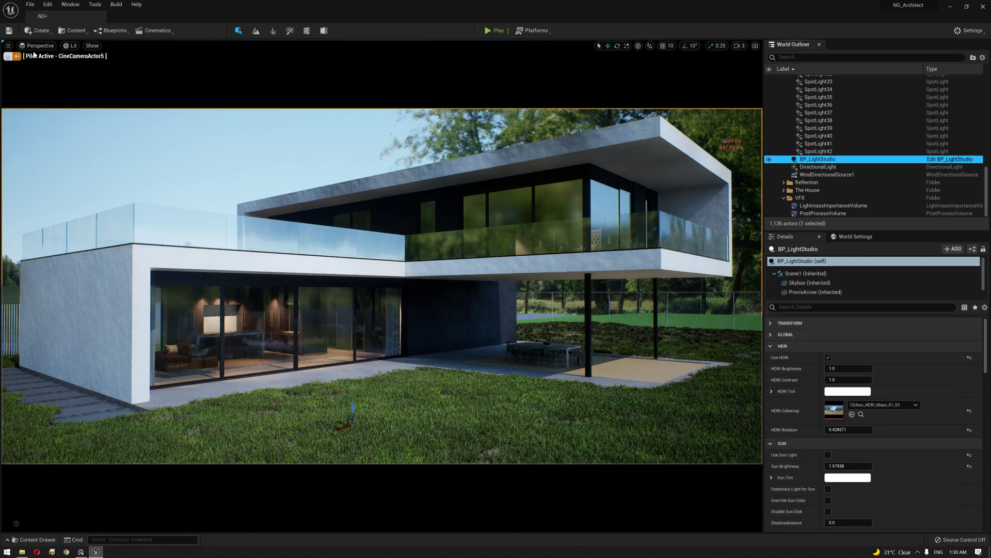
Review the house with its interior spotlights lit through CineCameraActor3, CineCameraActor2 and the interior CineCameraActor1.
{"action": "left_click", "coordinate": [16, 56]}
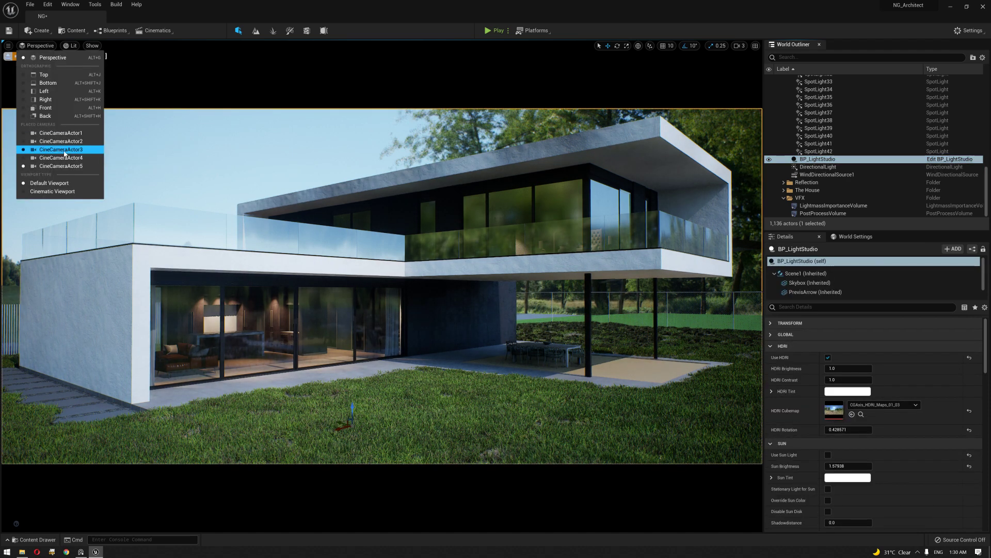
{"action": "left_click", "coordinate": [64, 153]}
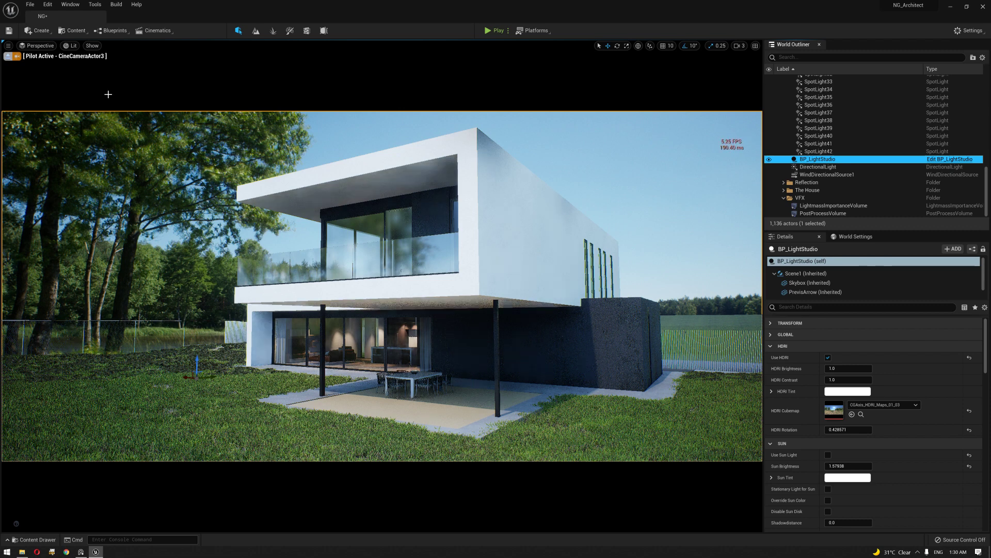
{"action": "left_click", "coordinate": [40, 46]}
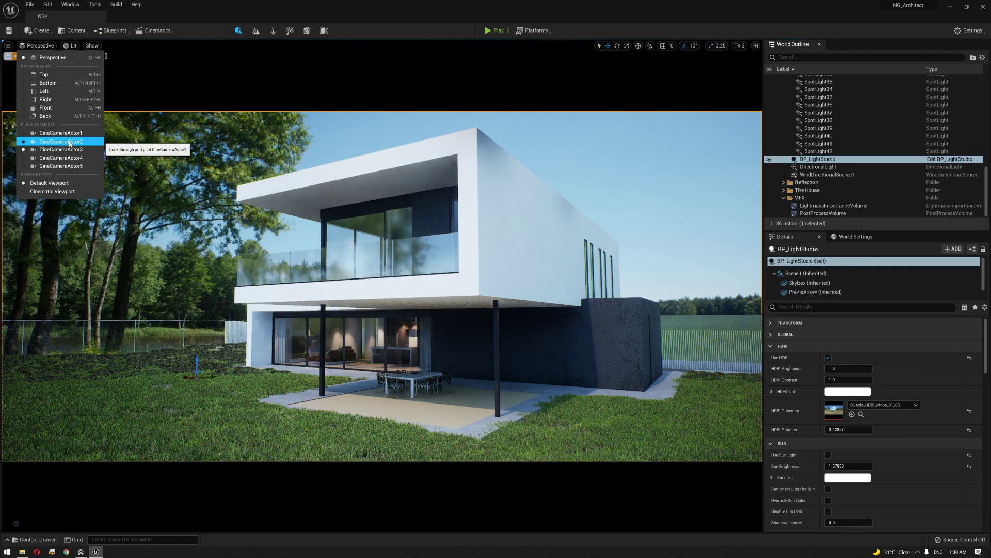
{"action": "left_click", "coordinate": [57, 143]}
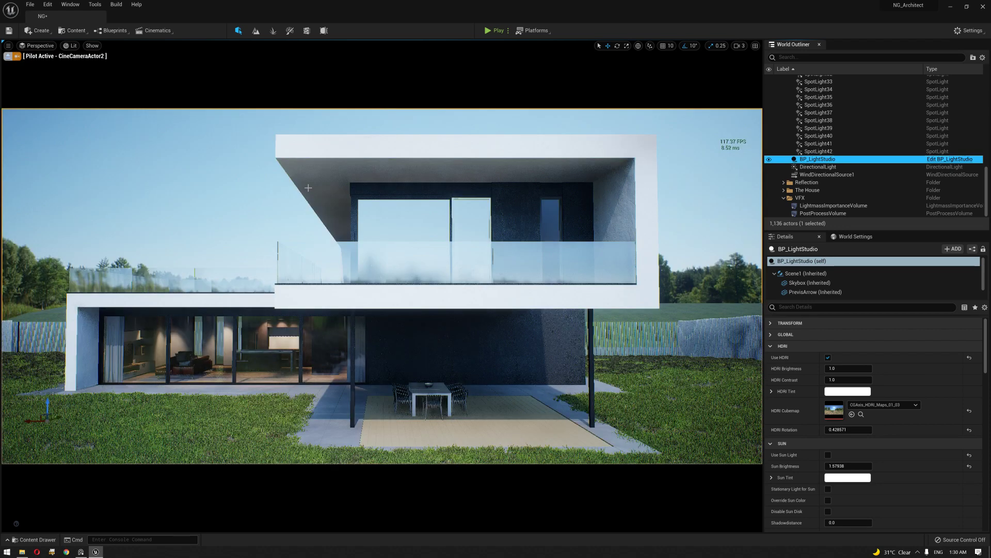
{"action": "left_click", "coordinate": [40, 46]}
{"action": "left_click", "coordinate": [58, 134]}
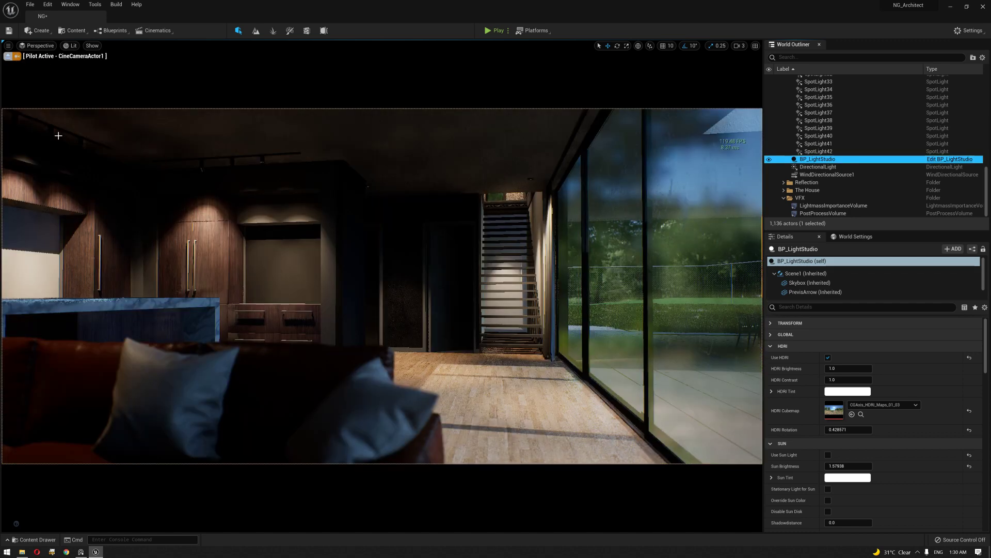